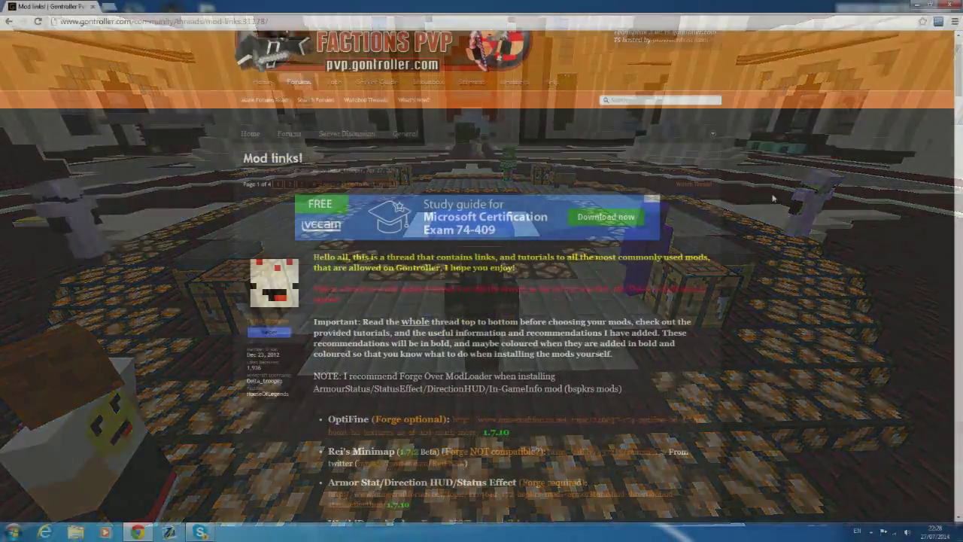
# Step: Open the Minecraft Forge Downloads page (files.minecraftforge.net) in a new tab
pyautogui.scroll(-3, 772, 198)
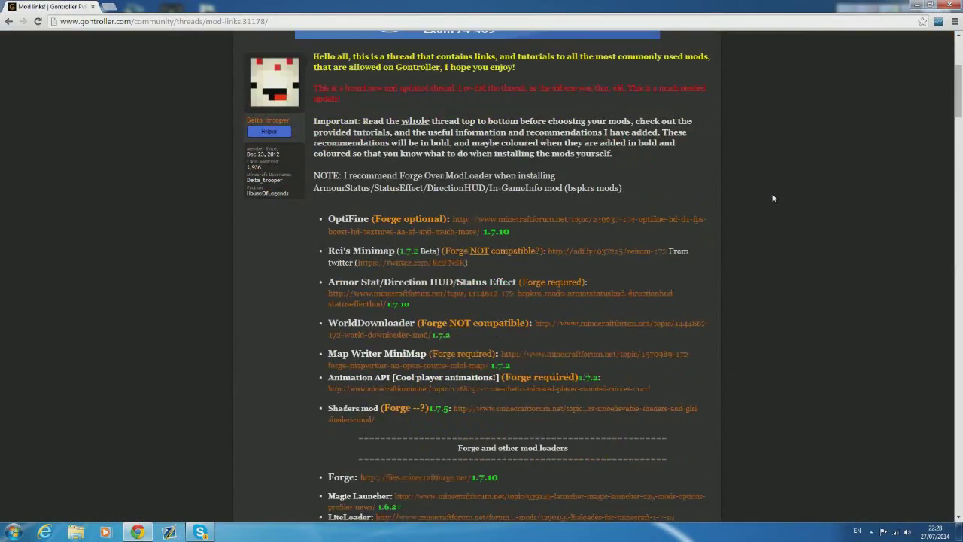
pyautogui.scroll(-1, 773, 198)
pyautogui.scroll(-3, 773, 198)
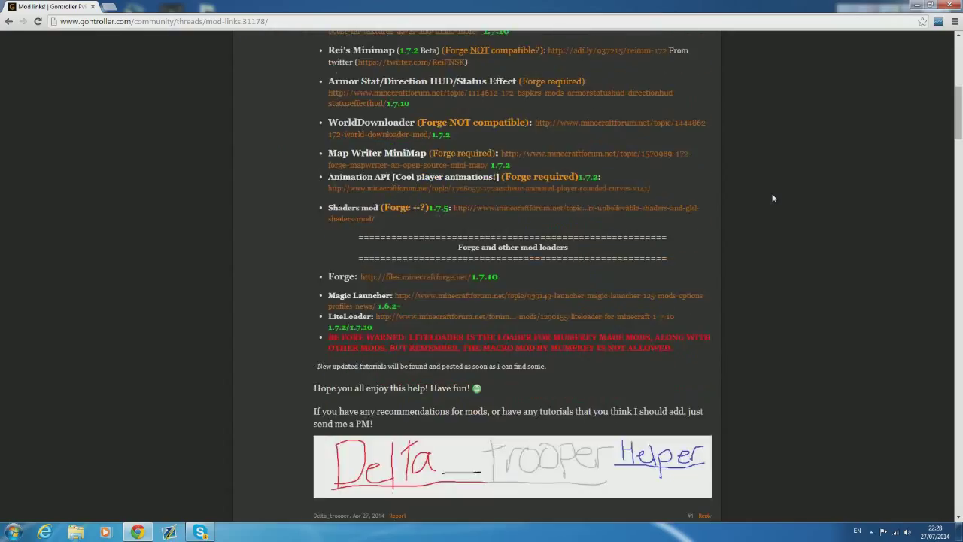
pyautogui.scroll(2, 766, 197)
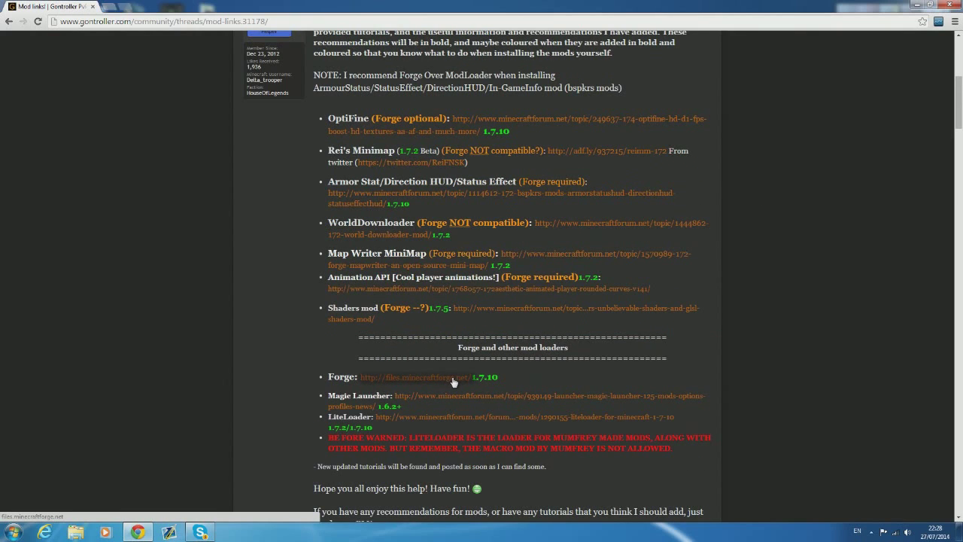
pyautogui.middleClick(453, 382)
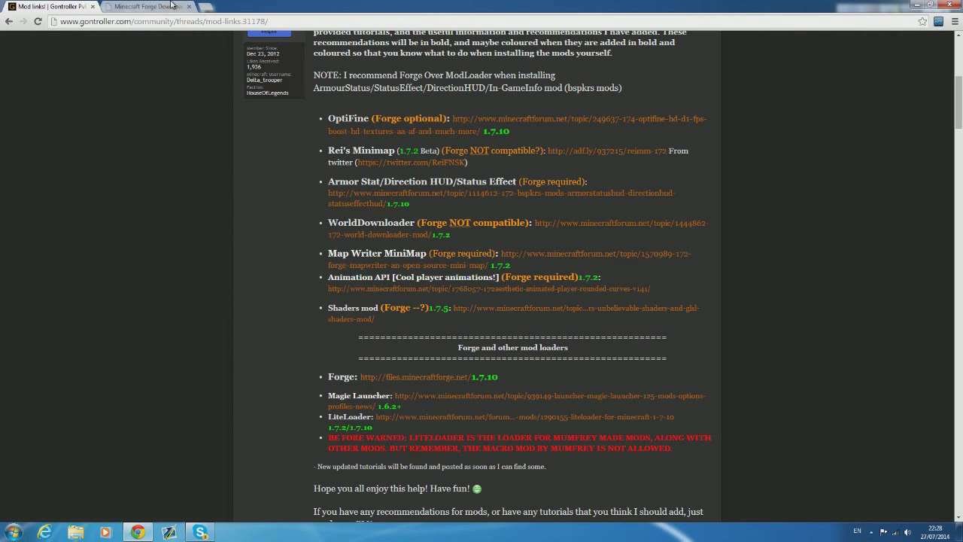
pyautogui.click(147, 6)
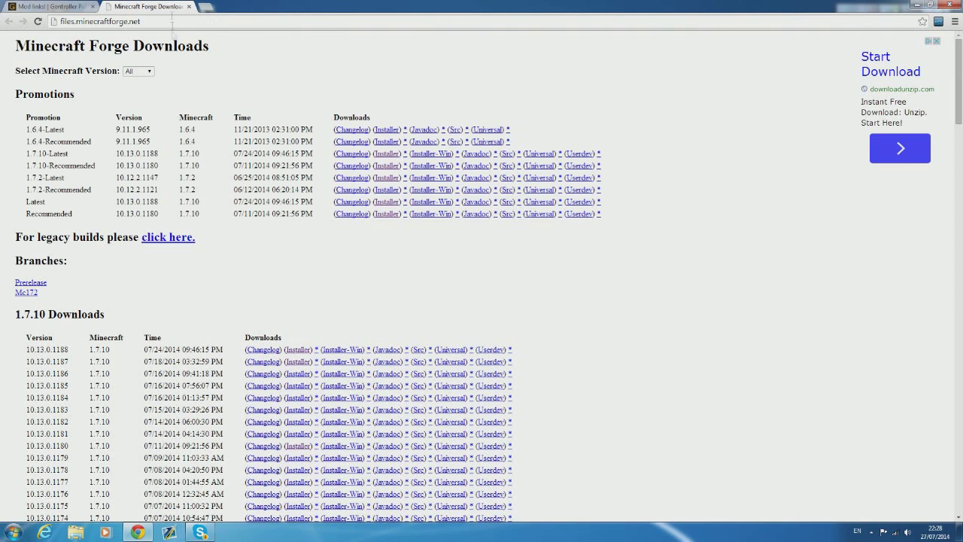
# Step: Download the Forge 1.7.10-10.13.0.1188 installer and install the client profile
pyautogui.middleClick(298, 350)
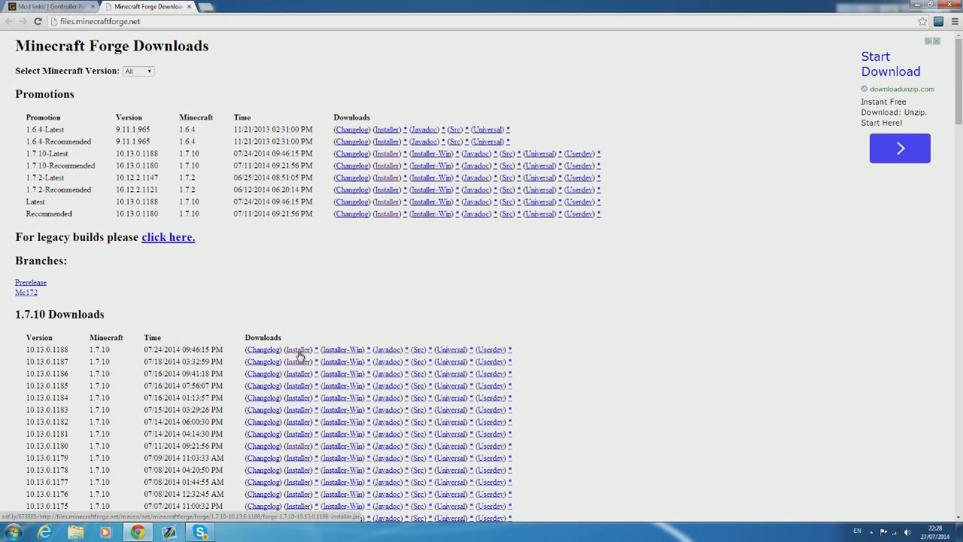
pyautogui.click(274, 9)
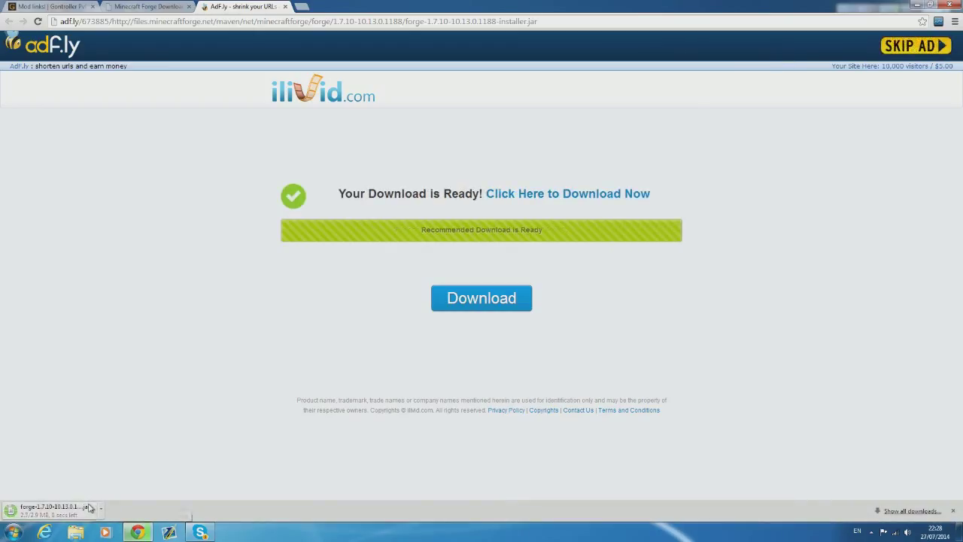
pyautogui.click(52, 509)
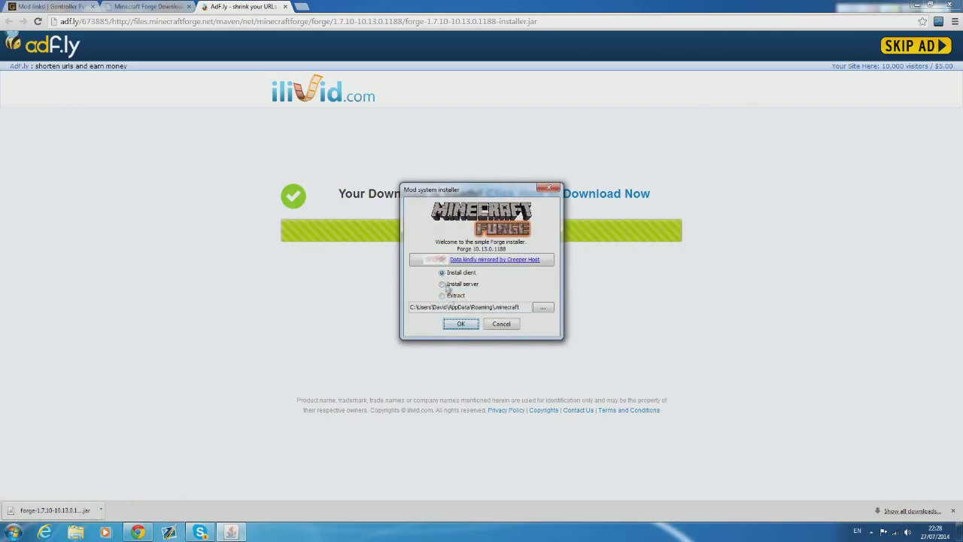
pyautogui.click(452, 324)
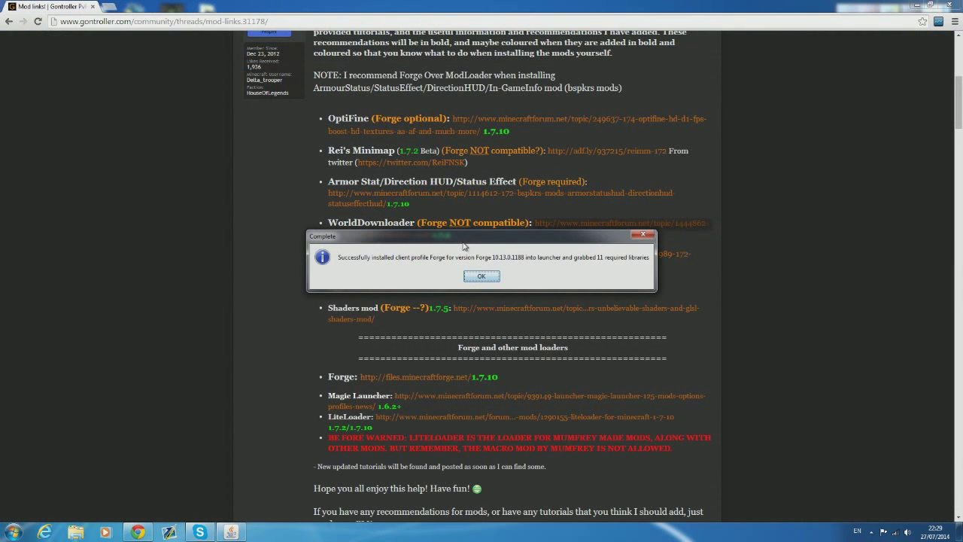
# Step: Set the launcher profile to use release 1.7.10-Forge10.13.0.1188 and save it
pyautogui.click(481, 276)
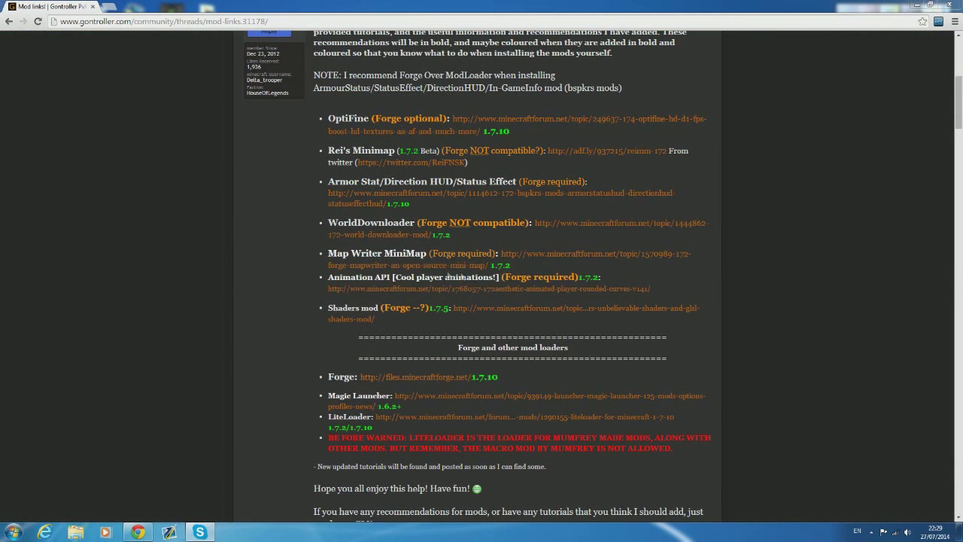
pyautogui.click(12, 532)
pyautogui.click(48, 184)
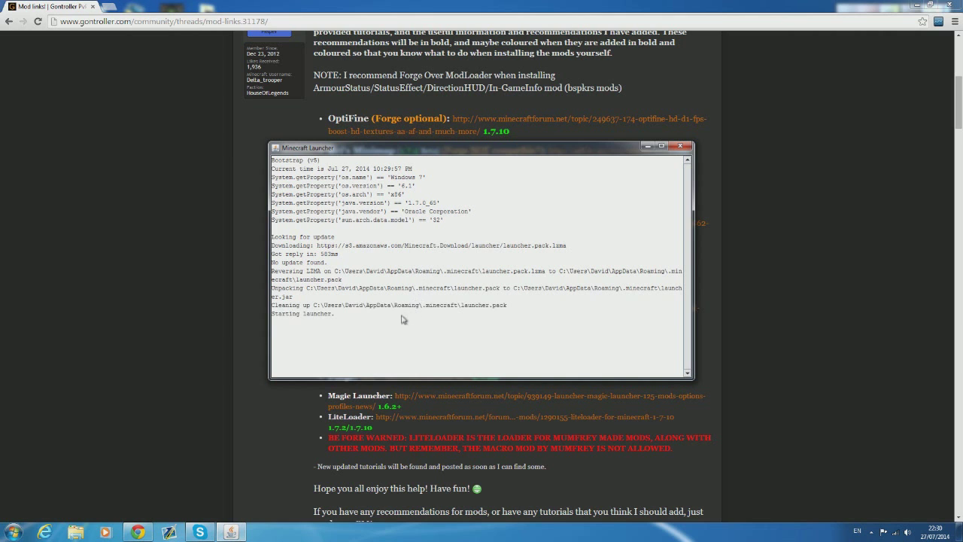
pyautogui.click(338, 417)
pyautogui.click(417, 327)
pyautogui.scroll(-10, 432, 385)
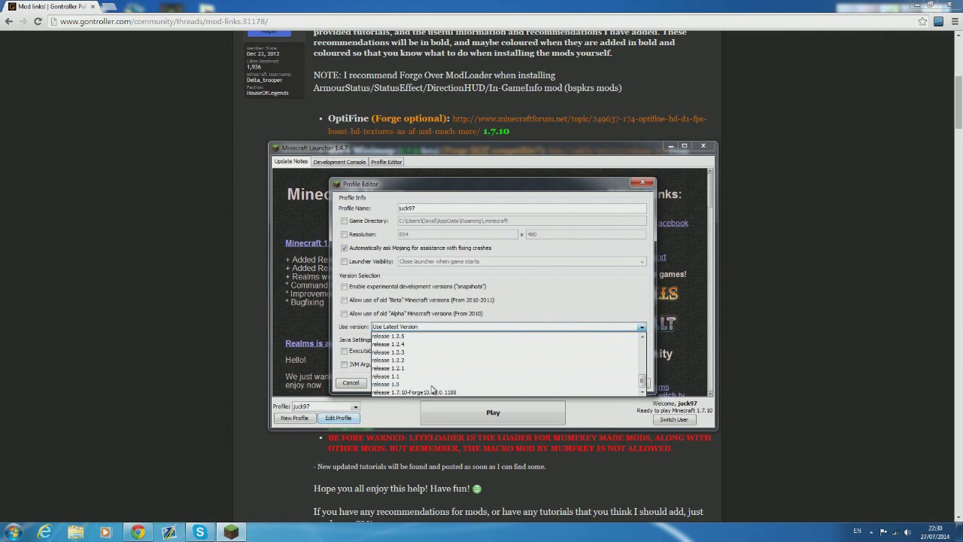
pyautogui.click(434, 392)
pyautogui.click(628, 384)
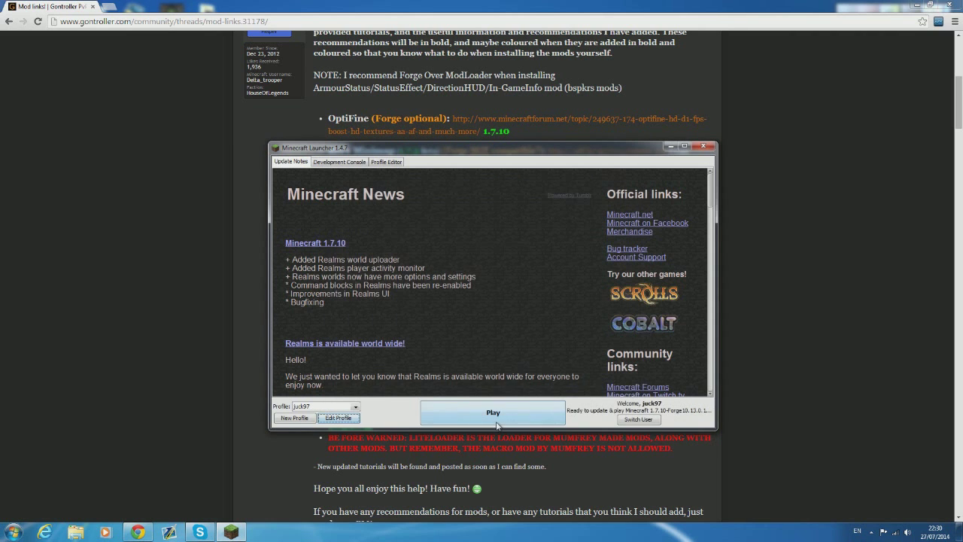
# Step: Launch Forge 1.7.10, check its three loaded mods, then quit the game
pyautogui.click(498, 420)
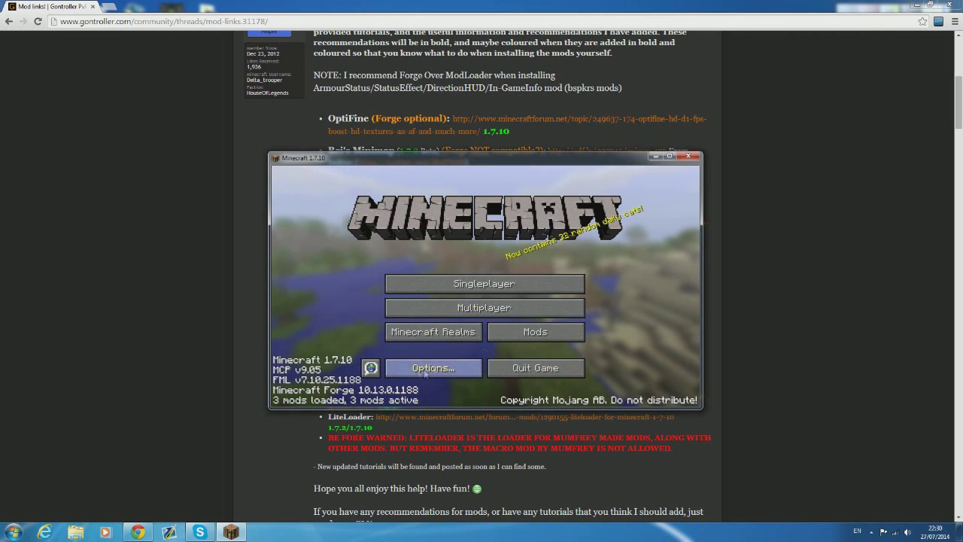
pyautogui.click(511, 329)
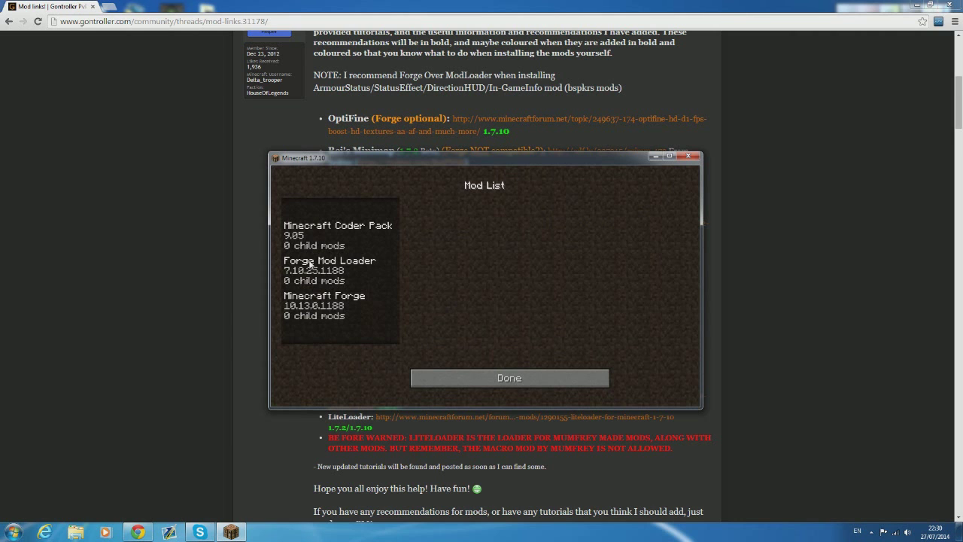
pyautogui.click(445, 374)
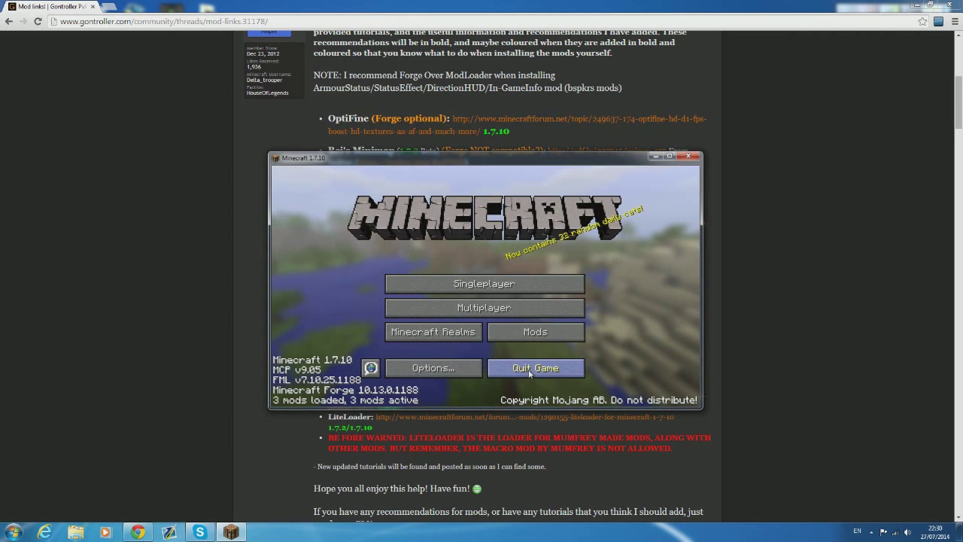
pyautogui.click(529, 371)
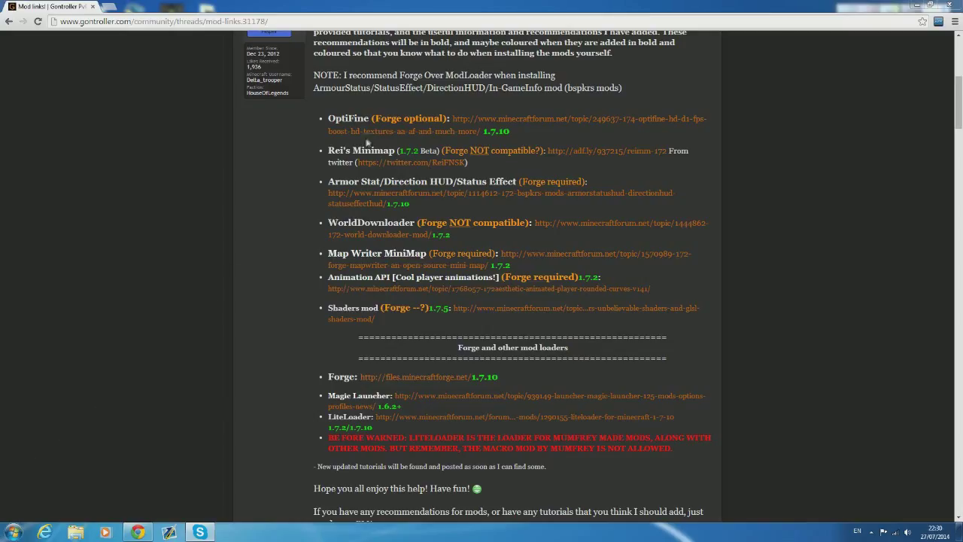
# Step: Download OptiFine_1.7.10_HD_A4.jar from the OptiFine forum thread, keeping it despite the warning
pyautogui.middleClick(430, 133)
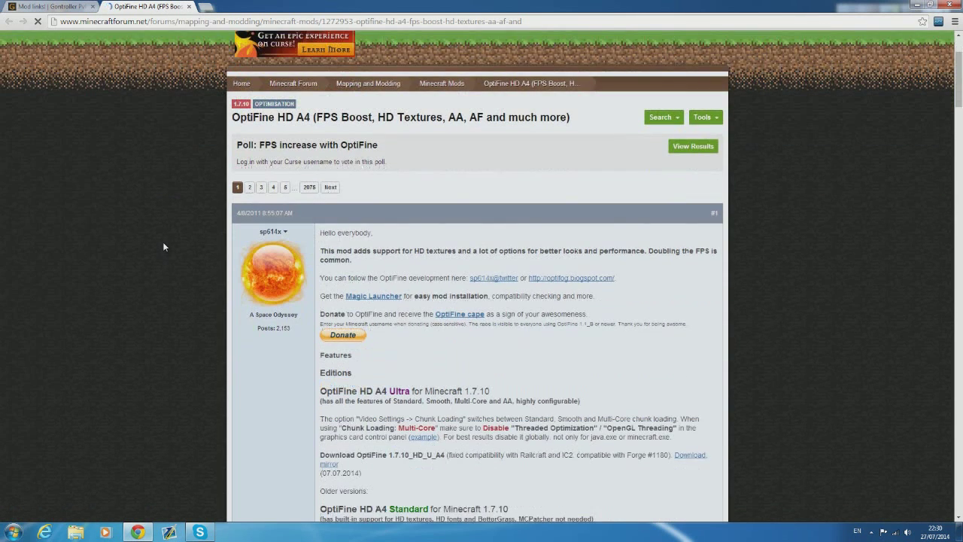
pyautogui.scroll(-3, 163, 246)
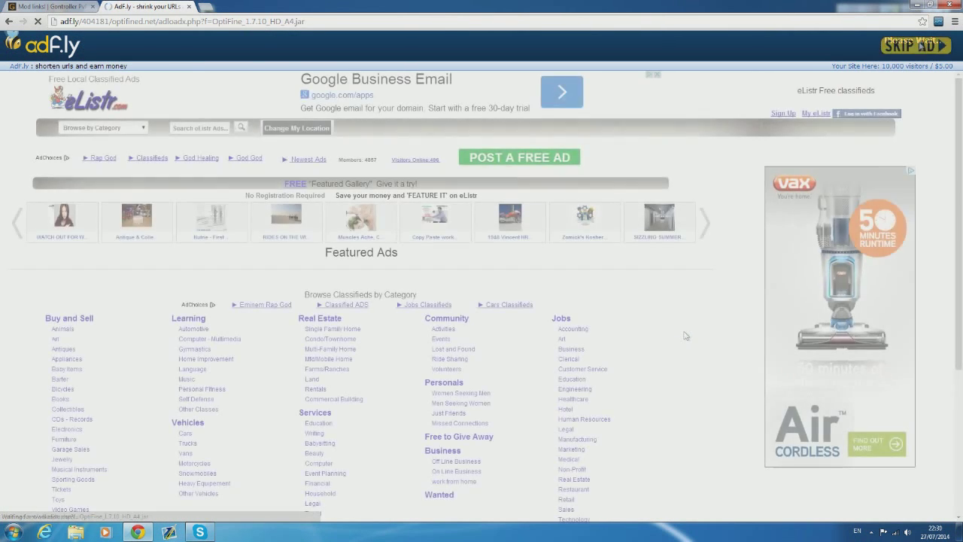
pyautogui.click(918, 46)
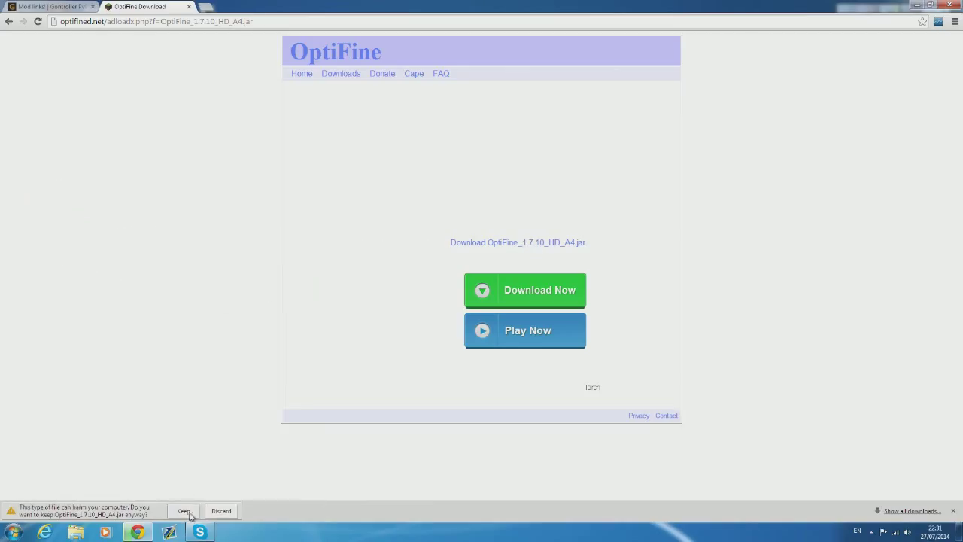
pyautogui.click(184, 511)
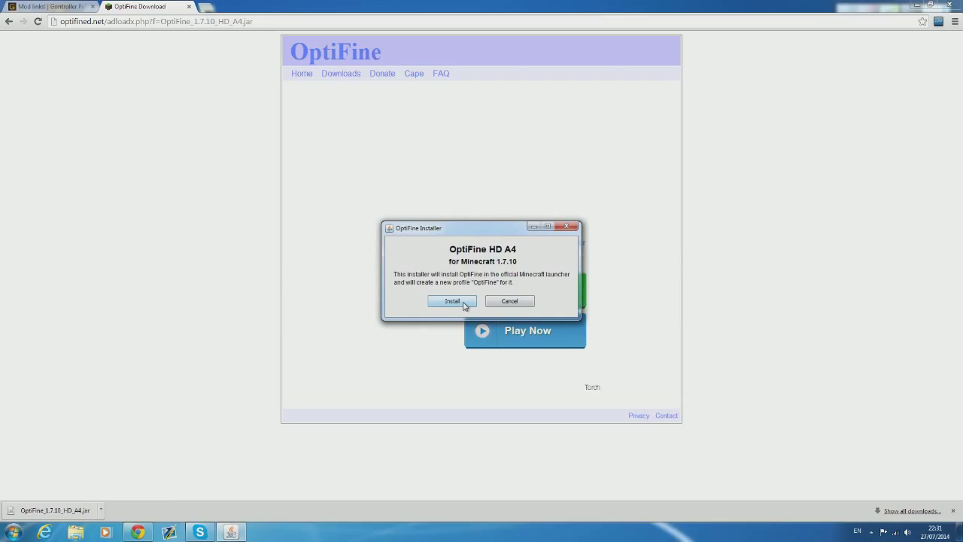
# Step: Install OptiFine HD A4, then select and check the OptiFine profile in the launcher
pyautogui.click(484, 276)
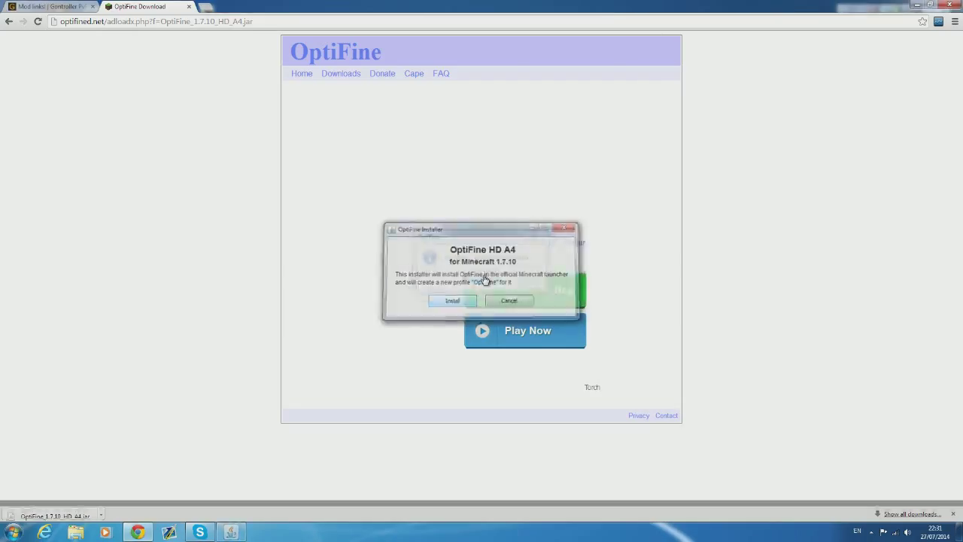
pyautogui.press('super')
pyautogui.click(56, 184)
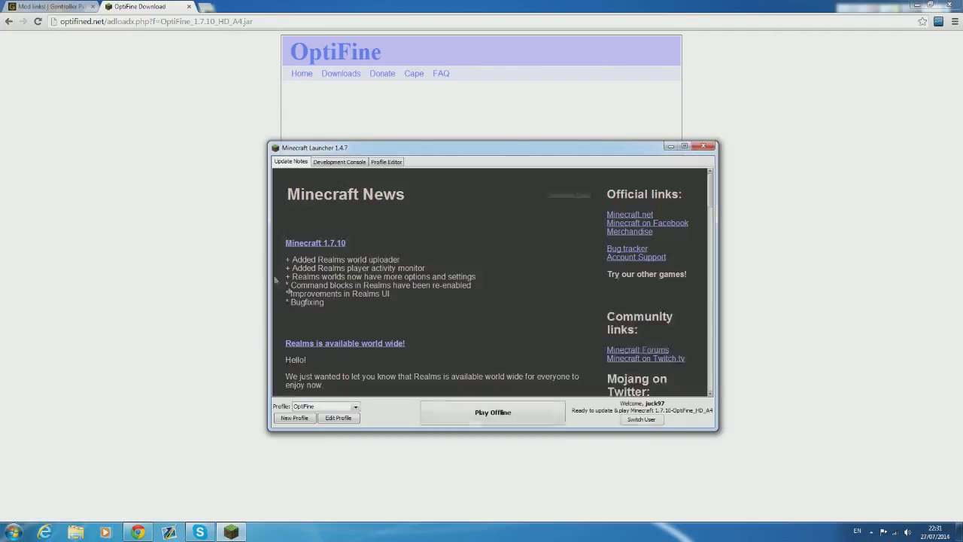
pyautogui.click(354, 407)
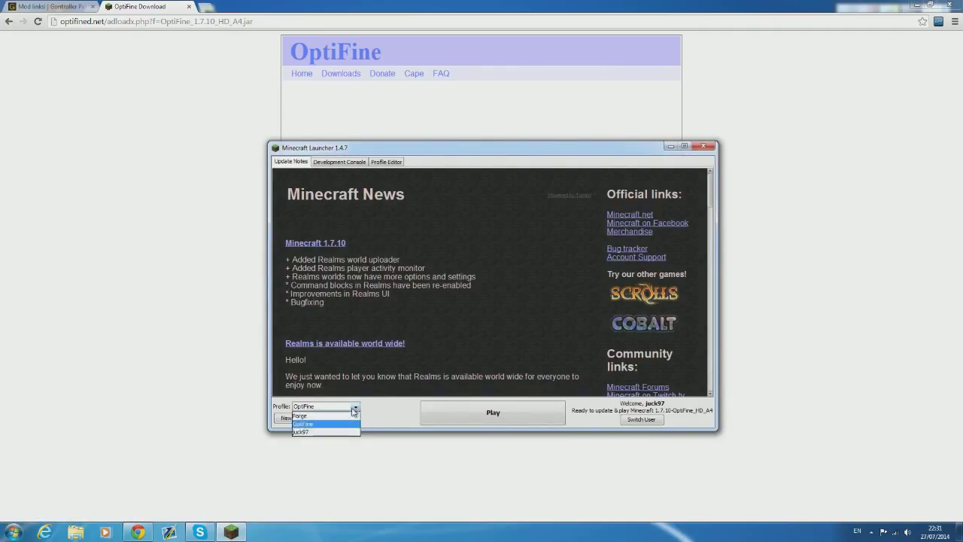
pyautogui.click(352, 424)
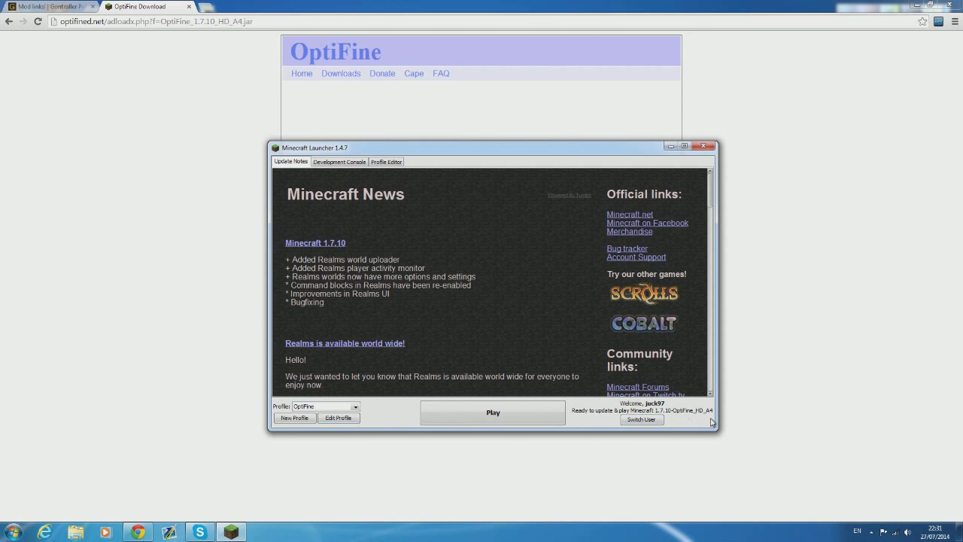
pyautogui.click(337, 418)
pyautogui.click(489, 333)
pyautogui.click(579, 365)
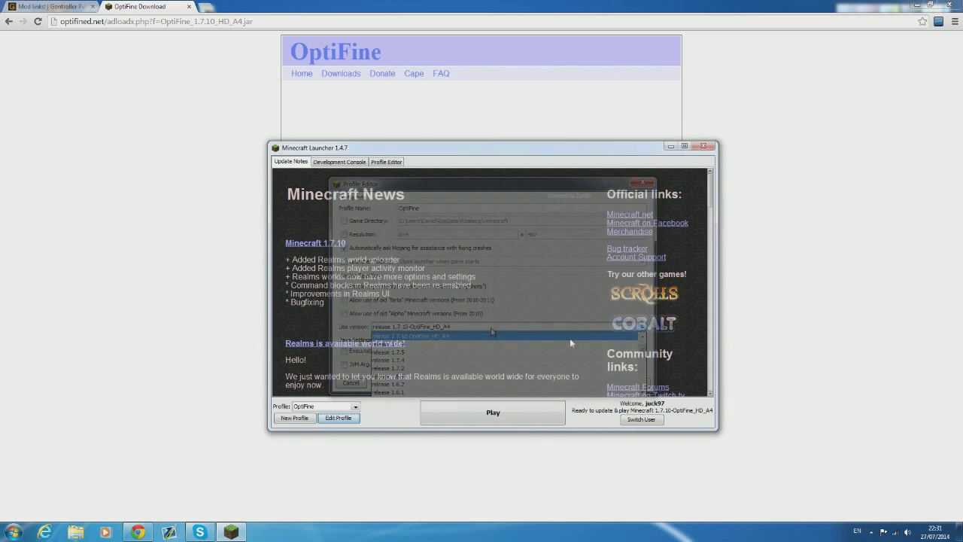
# Step: Close the launcher and open the .minecraft\mods folder via %appdata%
pyautogui.click(703, 148)
pyautogui.press('super')
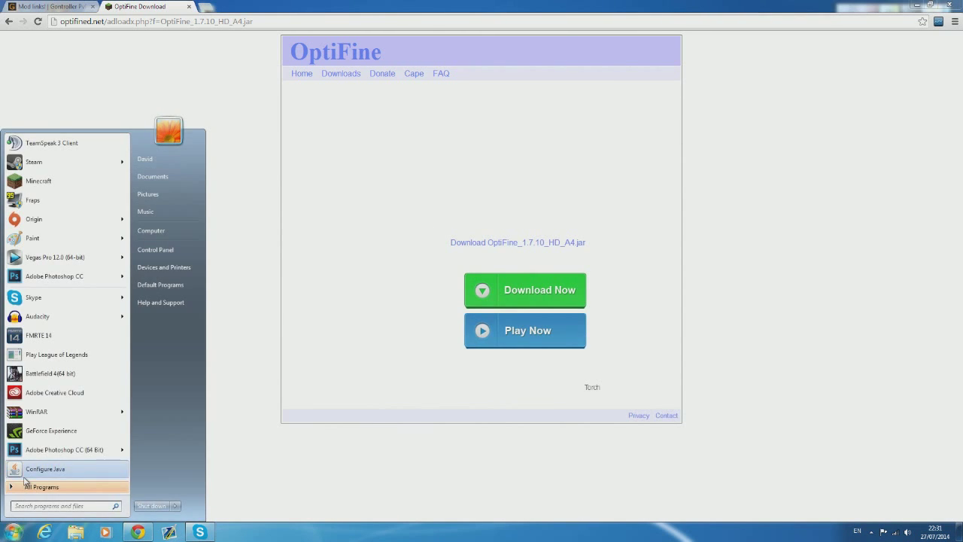
pyautogui.write('%appdata%')
pyautogui.press('Return')
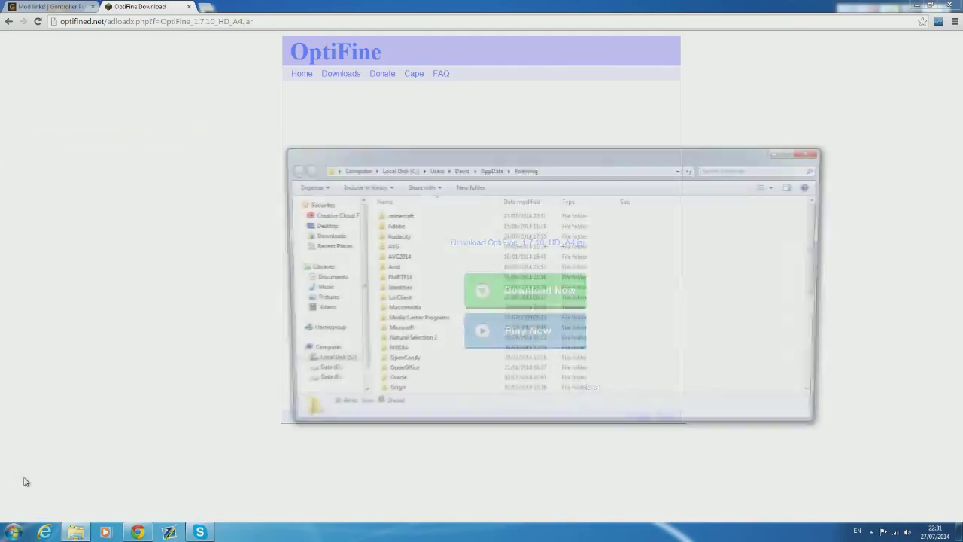
pyautogui.doubleClick(394, 216)
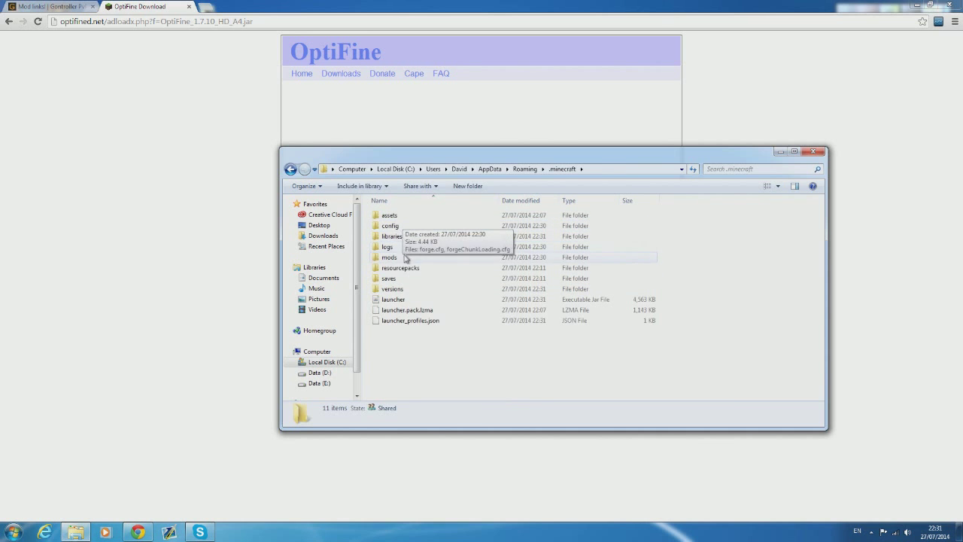
pyautogui.doubleClick(399, 258)
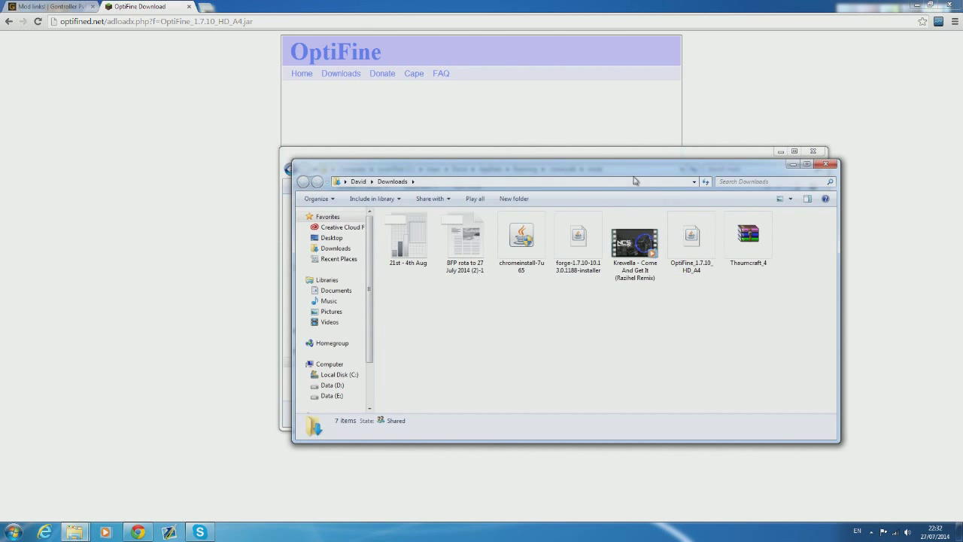
# Step: Move OptiFine_1.7.10_HD_A4.jar from Downloads into the mods folder and return to the launcher
pyautogui.moveTo(633, 180); pyautogui.dragTo(604, 304)
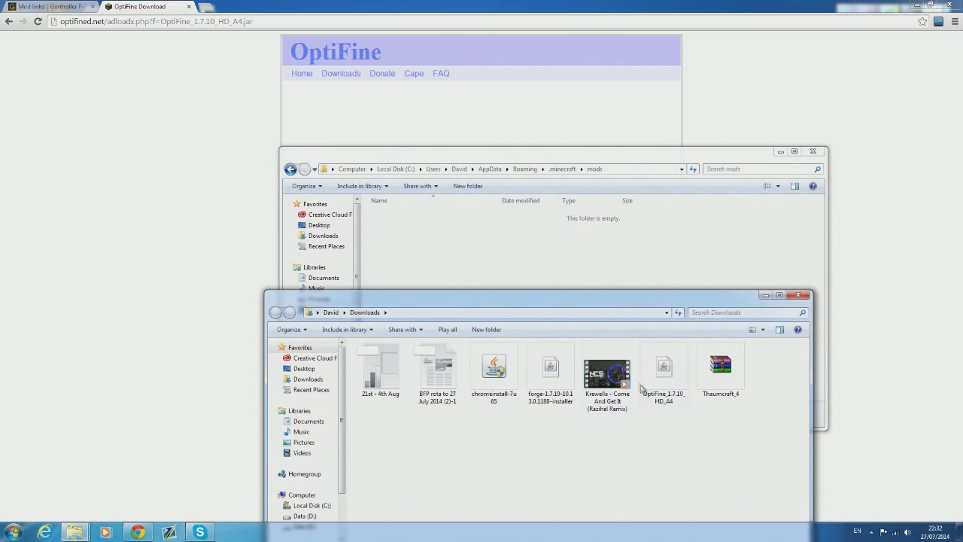
pyautogui.moveTo(652, 376); pyautogui.dragTo(609, 266)
pyautogui.click(715, 447)
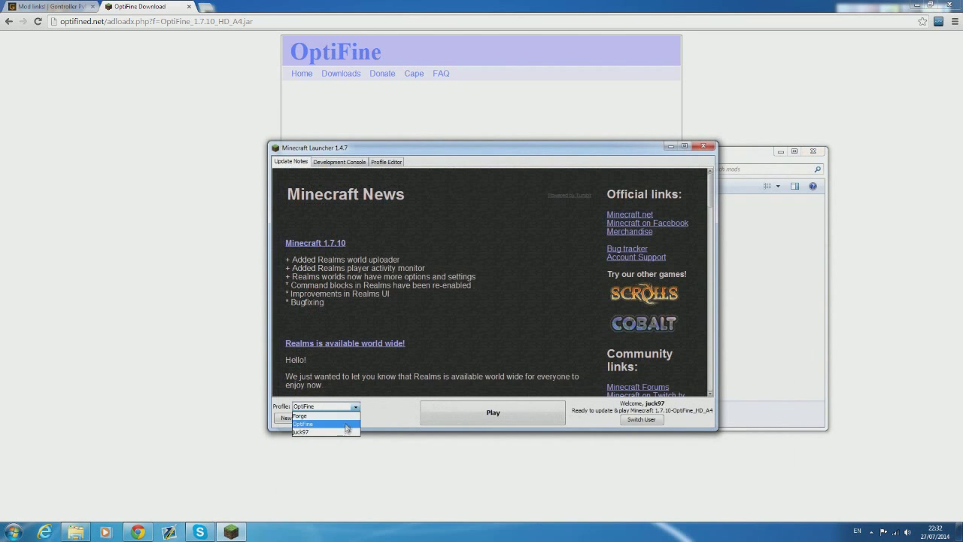
pyautogui.click(343, 429)
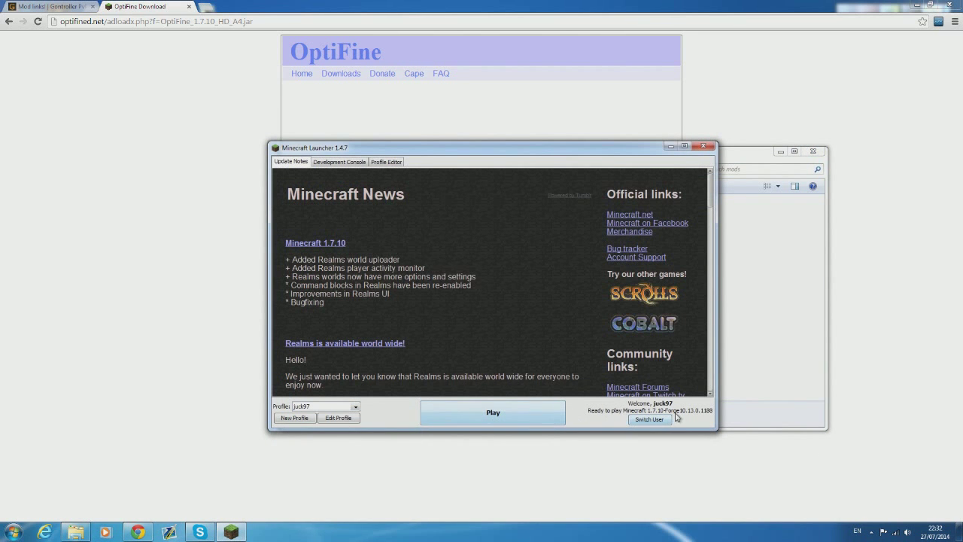
# Step: Save the juck97 profile, launch Forge, confirm OptiFine in the mod list, and play singleplayer
pyautogui.click(337, 418)
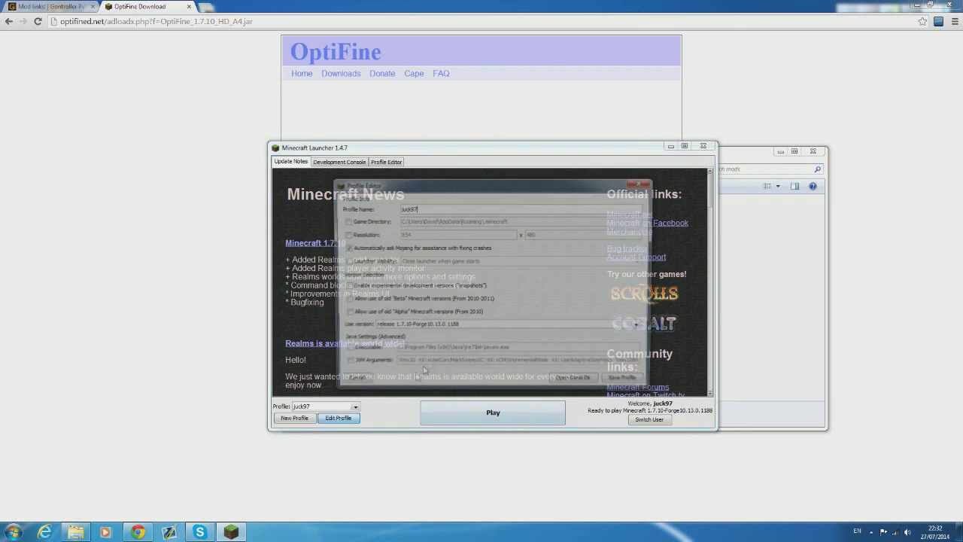
pyautogui.click(631, 382)
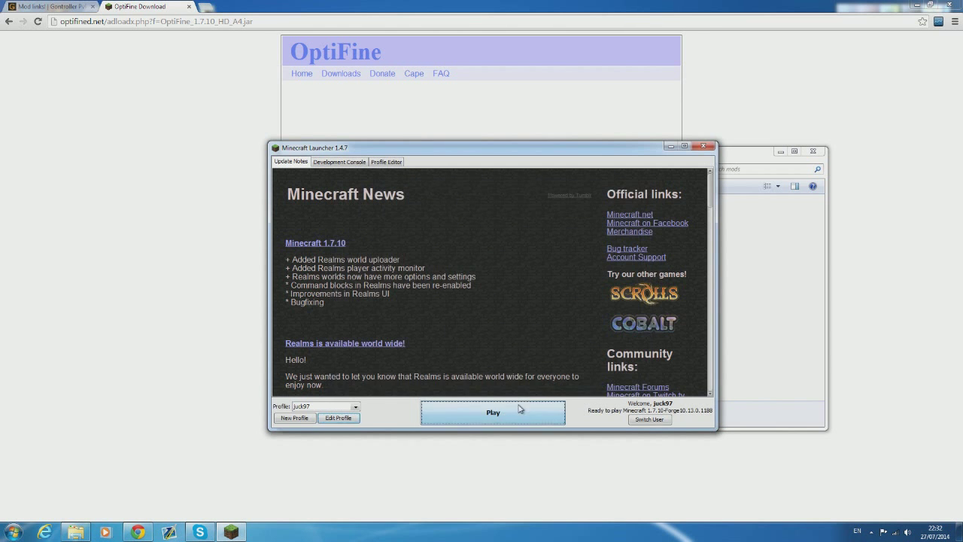
pyautogui.click(518, 410)
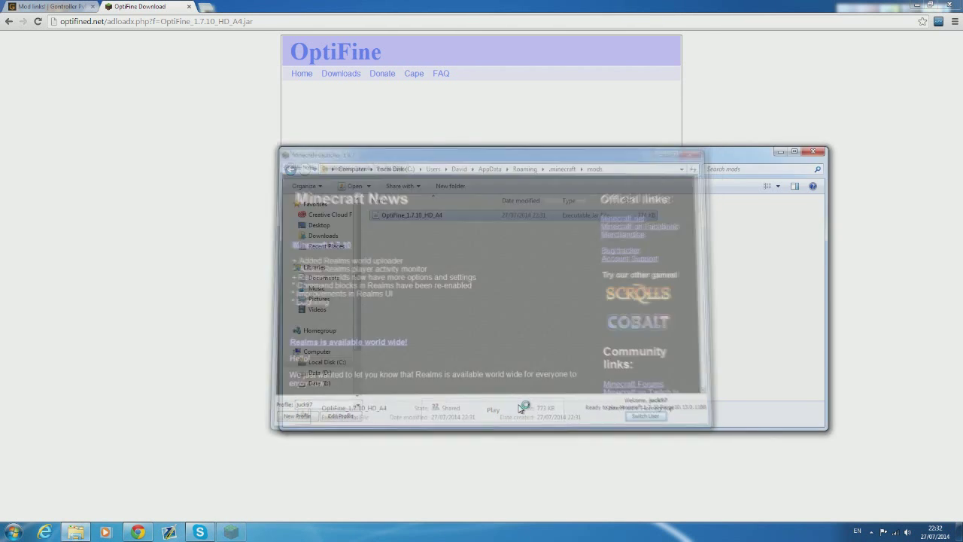
pyautogui.click(518, 330)
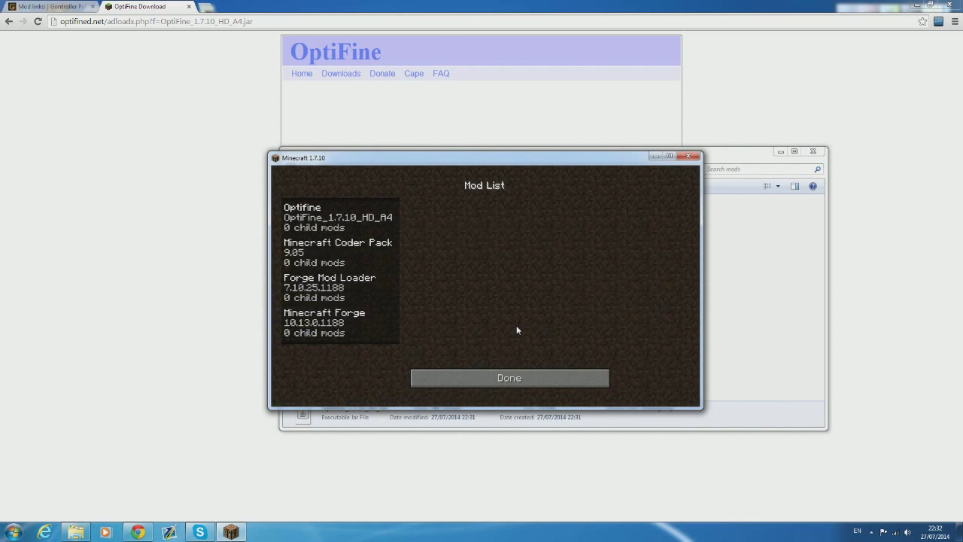
pyautogui.click(481, 378)
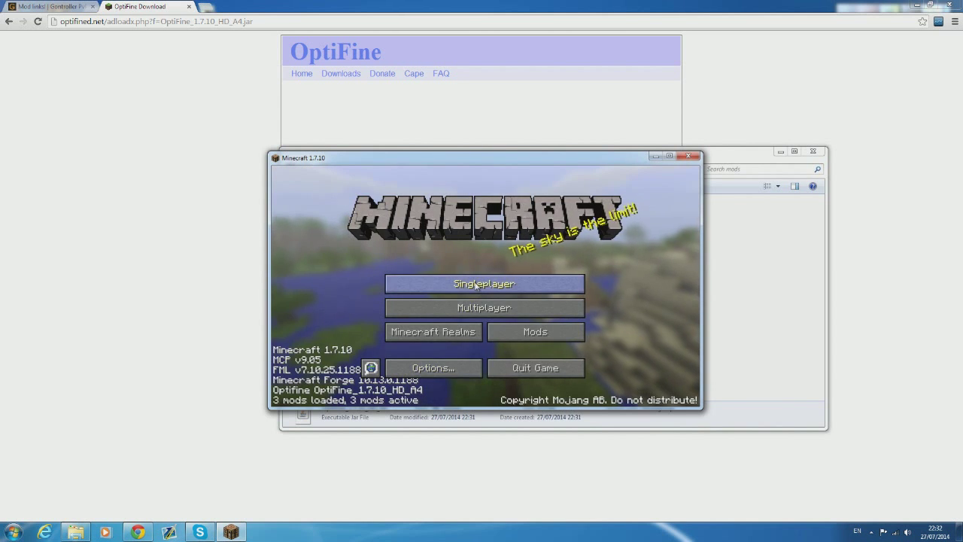
pyautogui.click(486, 281)
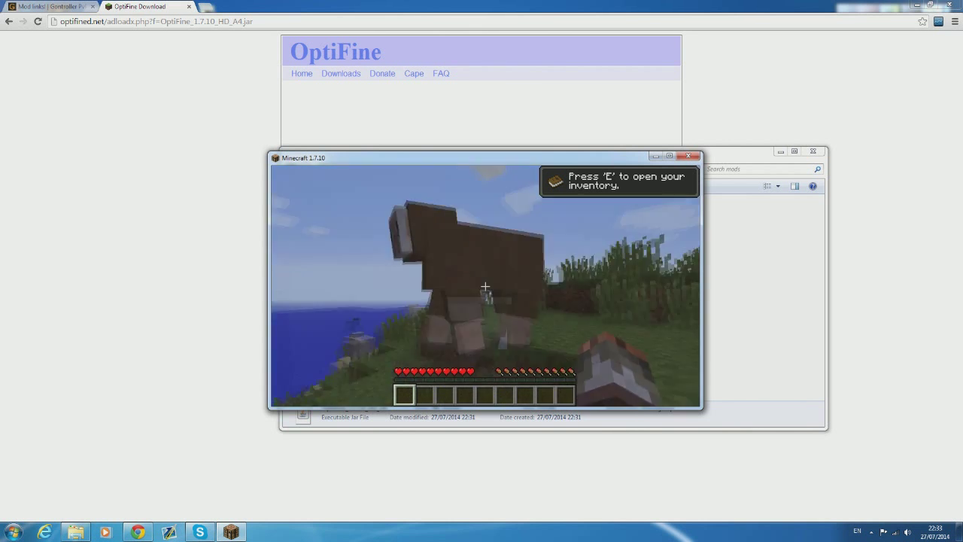
pyautogui.press('Escape')
# Step: Save and quit the world, then open bspkrsCore's Latest Release page from the bspkrs' mods thread
pyautogui.click(475, 340)
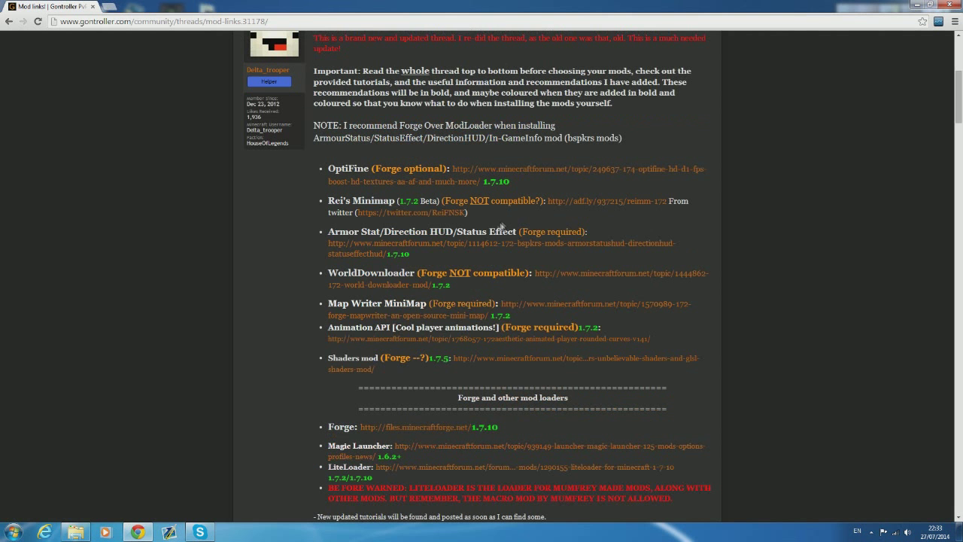
pyautogui.click(451, 245)
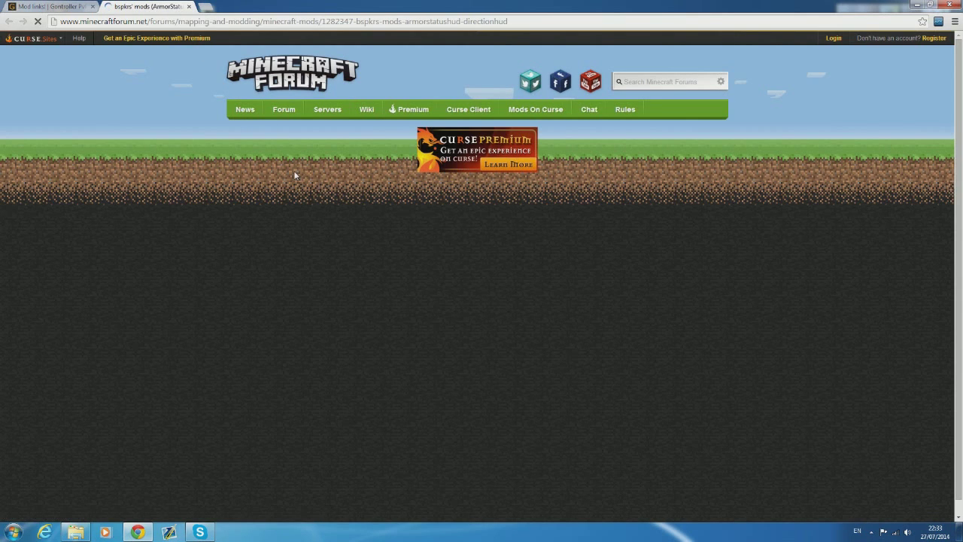
pyautogui.scroll(-1, 294, 174)
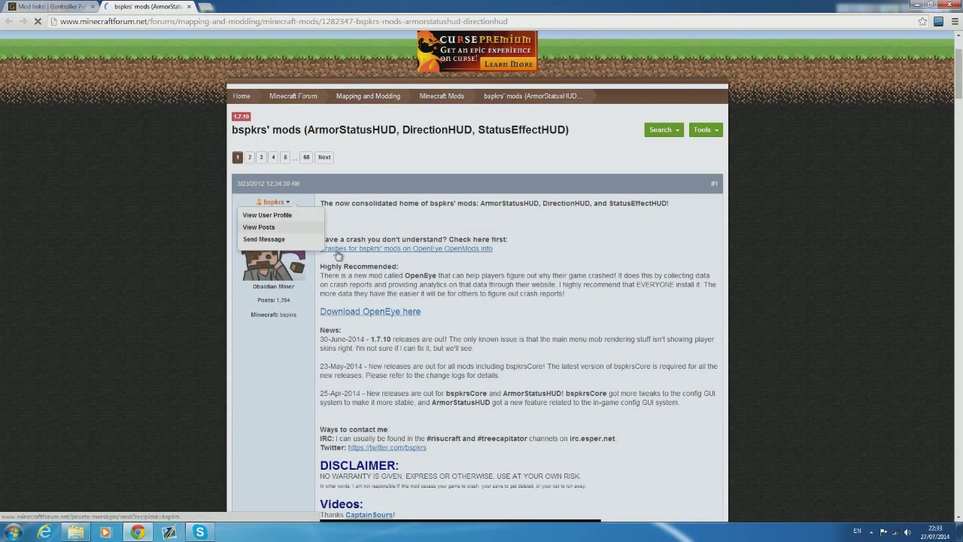
pyautogui.scroll(-1, 390, 282)
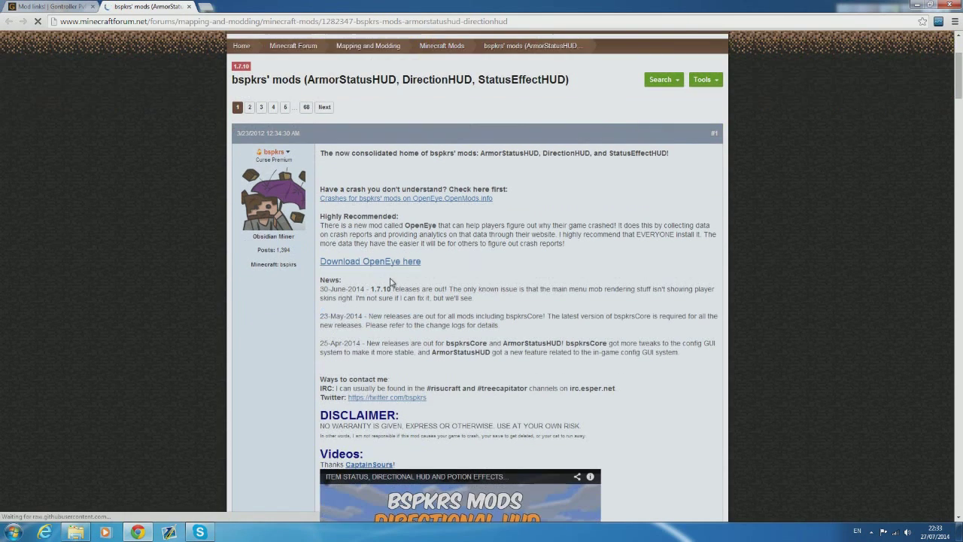
pyautogui.scroll(-1, 391, 283)
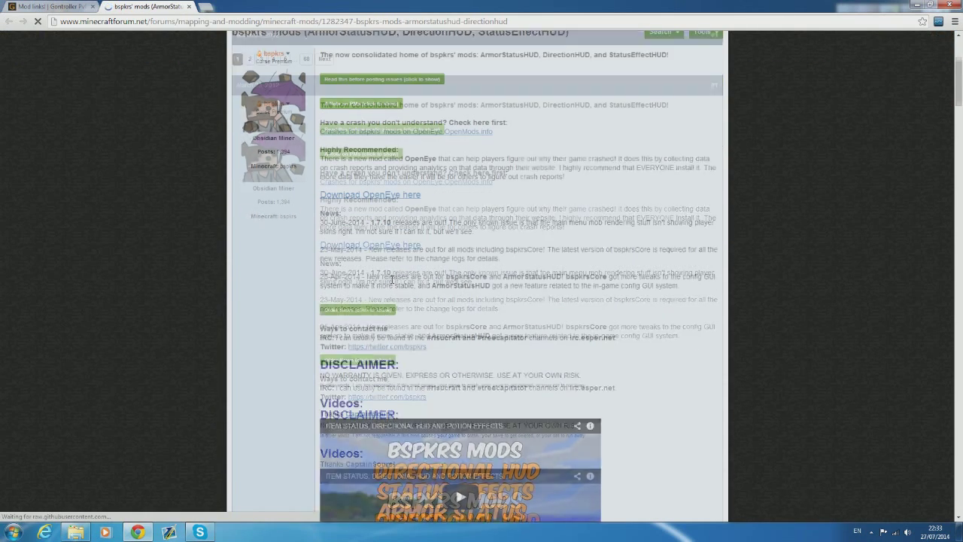
pyautogui.scroll(-4, 391, 283)
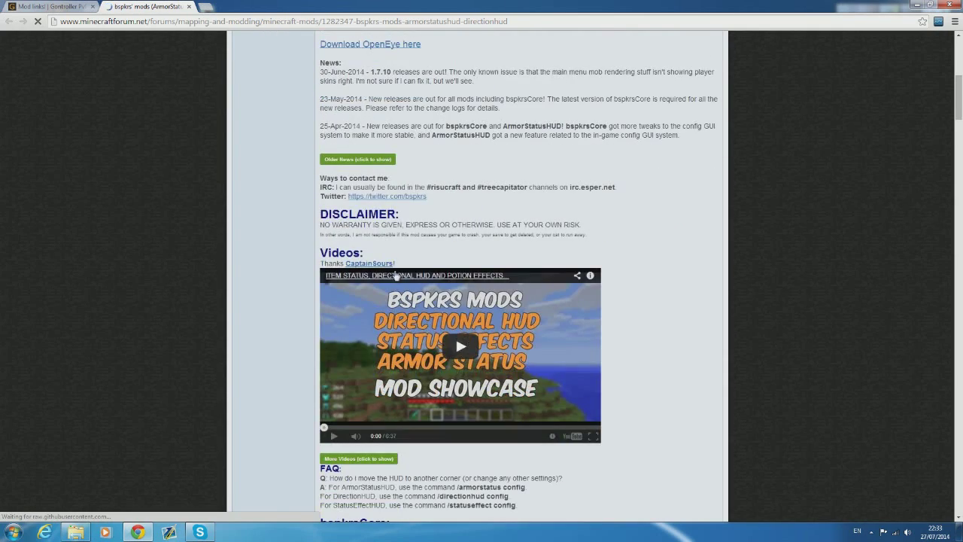
pyautogui.scroll(-7, 391, 282)
pyautogui.scroll(-1, 391, 272)
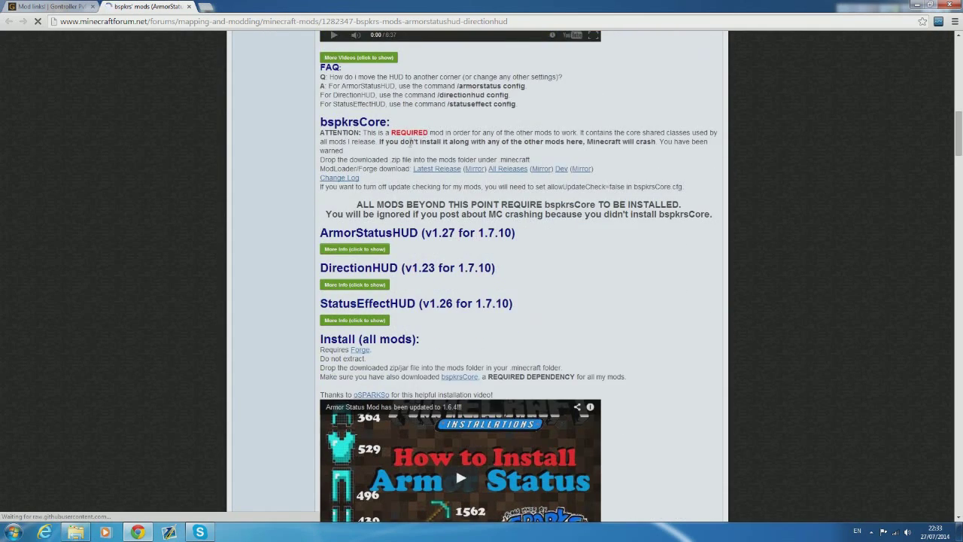
pyautogui.middleClick(429, 174)
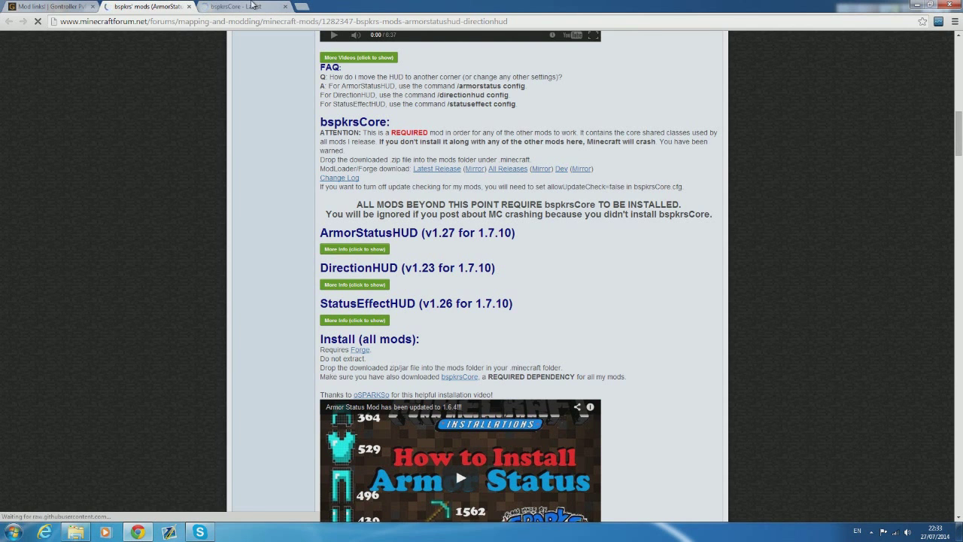
pyautogui.click(253, 5)
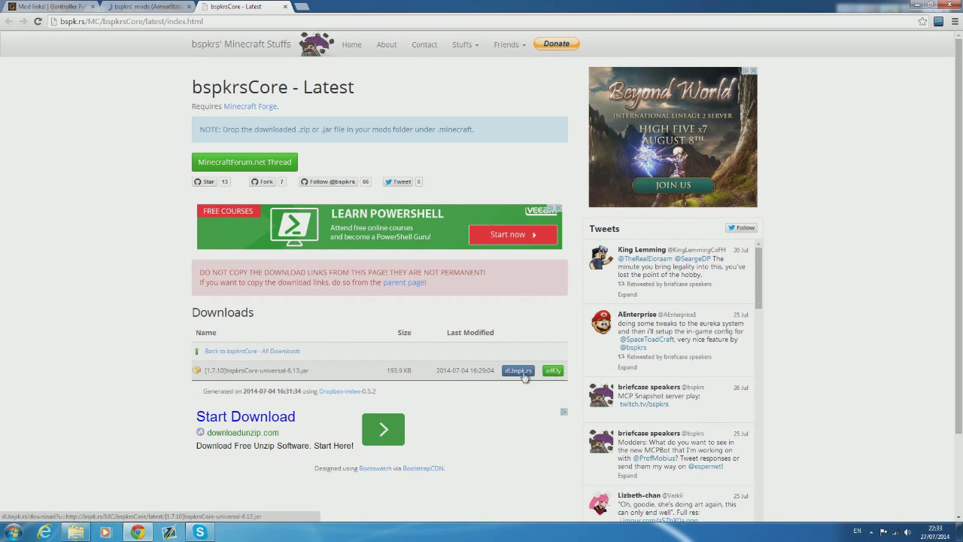
# Step: Download [1.7.10]bspkrsCore-universal-6.13.jar from dl.bspk.rs and keep it despite the warning
pyautogui.click(518, 370)
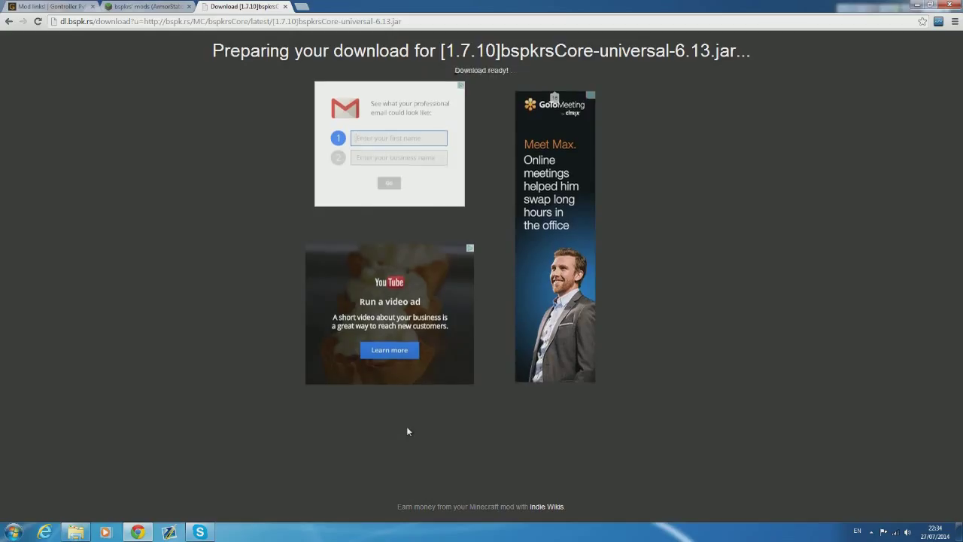
pyautogui.click(476, 94)
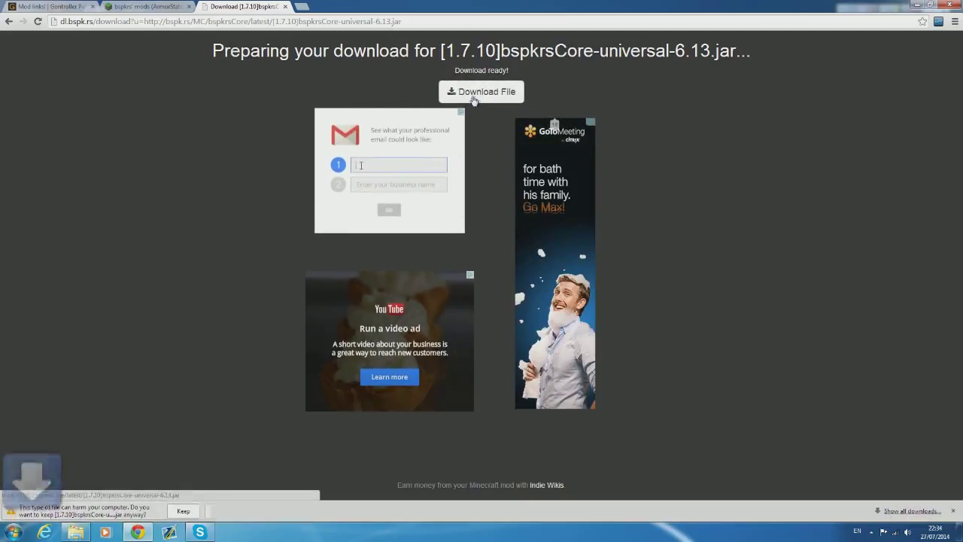
pyautogui.click(193, 507)
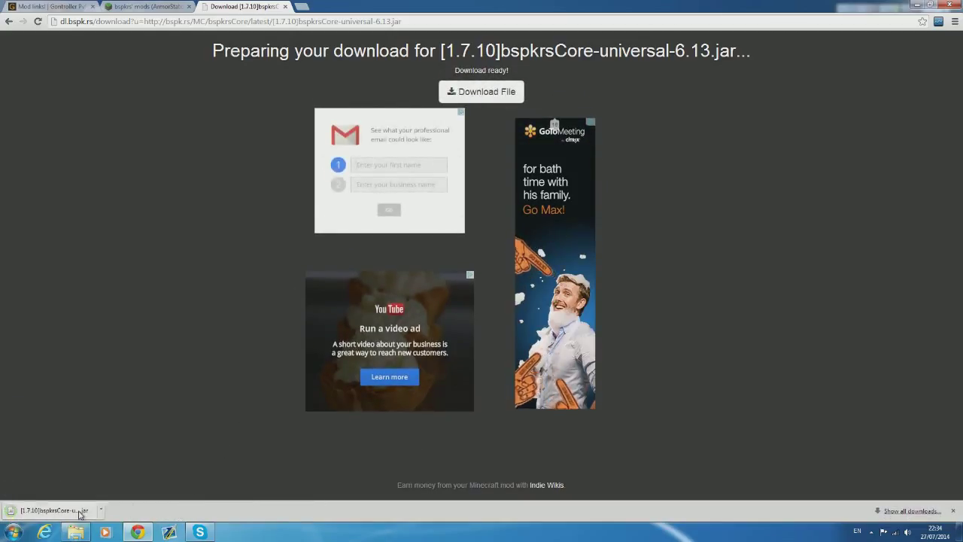
# Step: Drop the bspkrsCore-universal-6.13 jar into the .minecraft mods folder, then return to the forum thread
pyautogui.moveTo(78, 530)
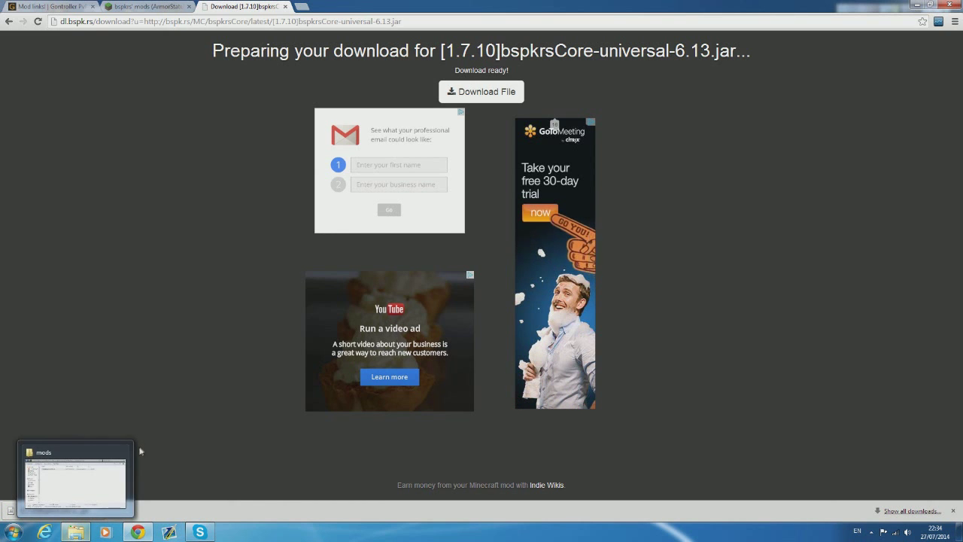
pyautogui.moveTo(52, 510); pyautogui.dragTo(517, 249)
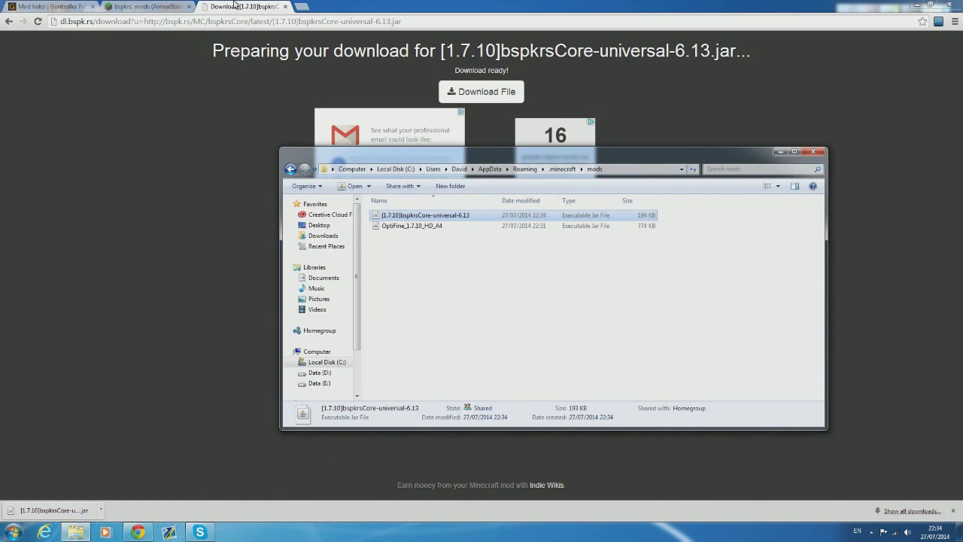
pyautogui.click(182, 5)
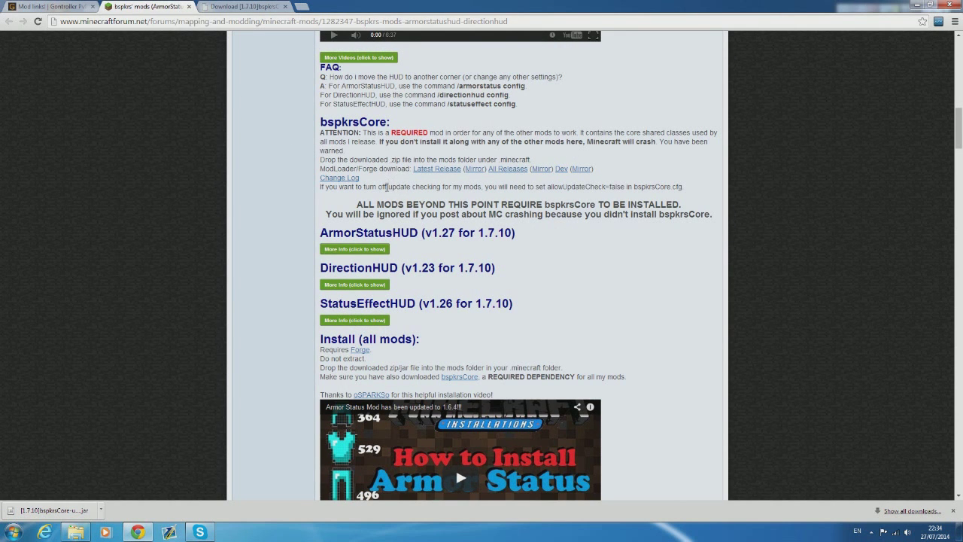
# Step: Open ArmorStatusHUD's Latest Release in a new tab and expand StatusEffectHUD's download links
pyautogui.click(375, 249)
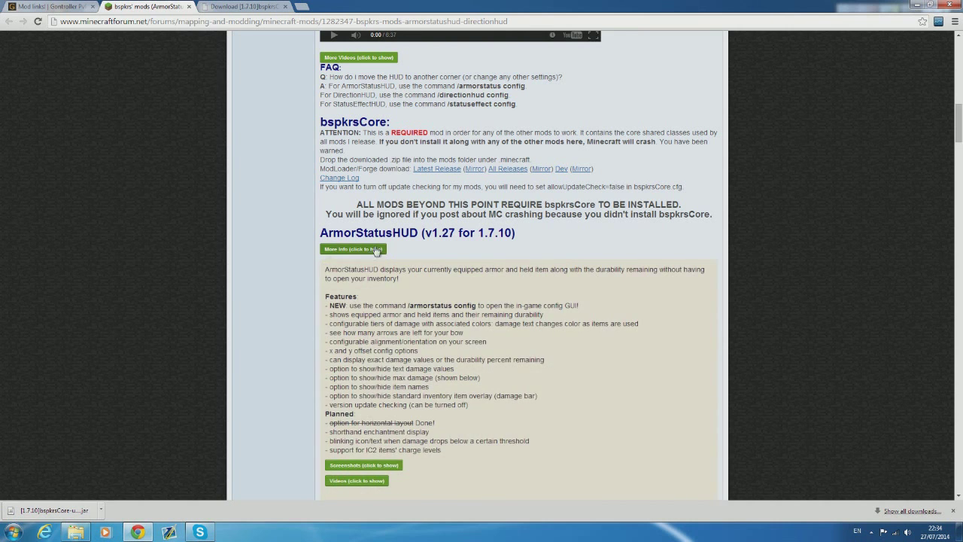
pyautogui.scroll(-3, 342, 349)
pyautogui.scroll(-1, 353, 349)
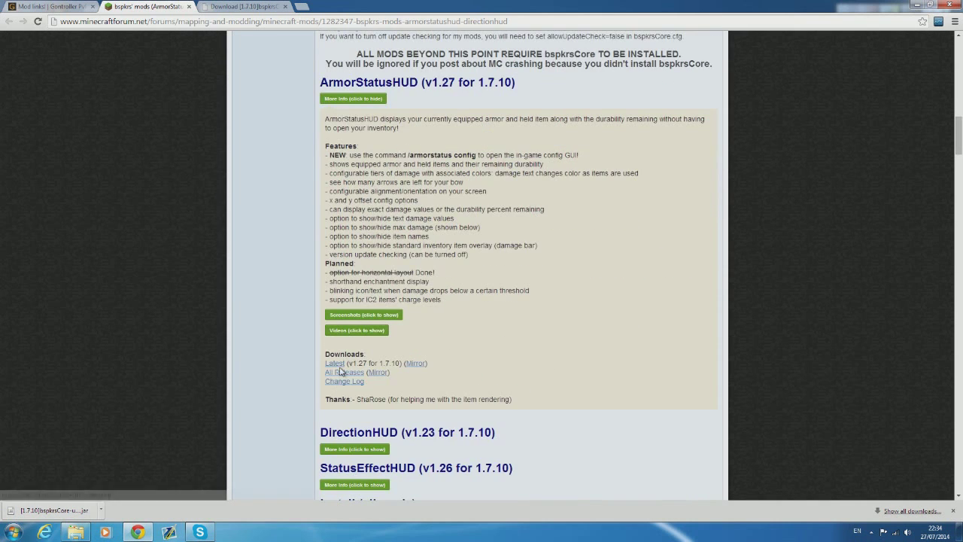
pyautogui.middleClick(335, 364)
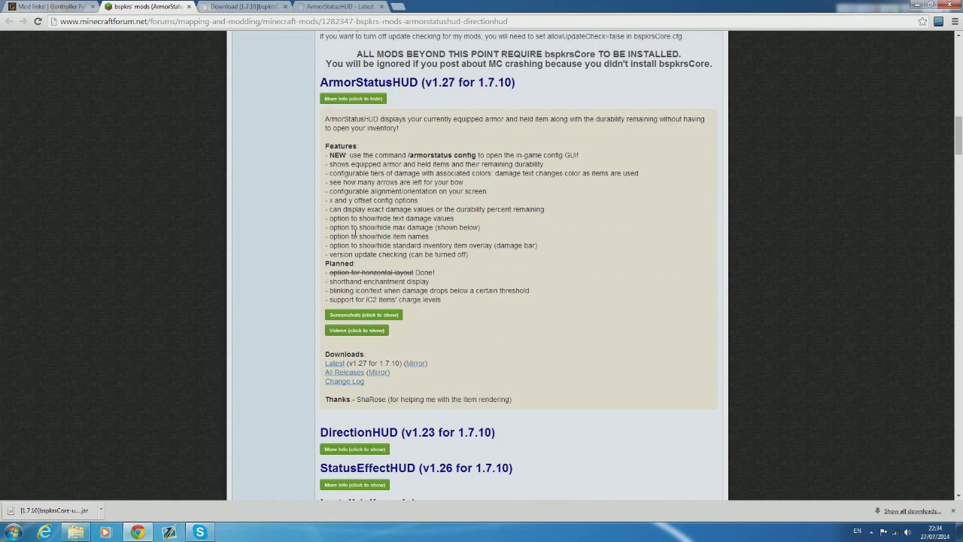
pyautogui.scroll(-3, 354, 232)
pyautogui.click(346, 335)
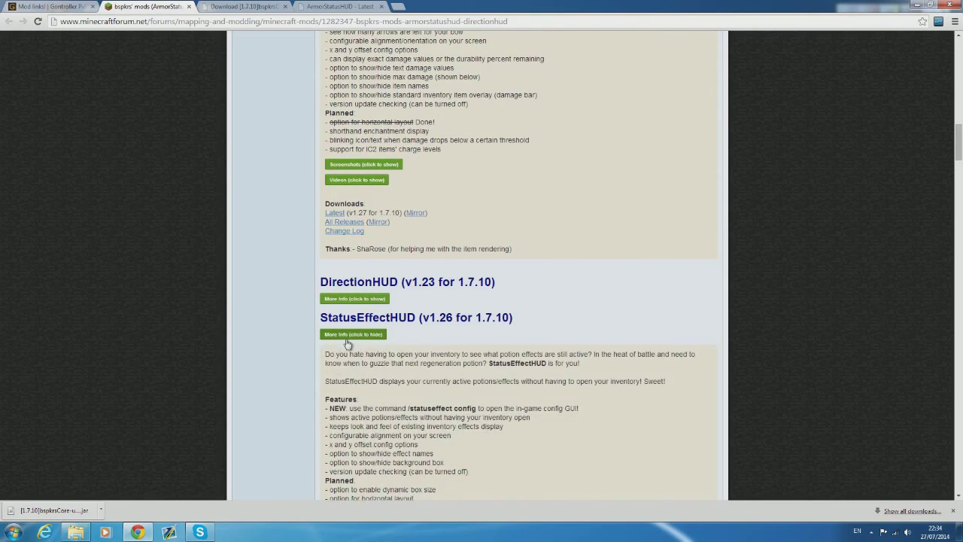
pyautogui.scroll(-5, 347, 342)
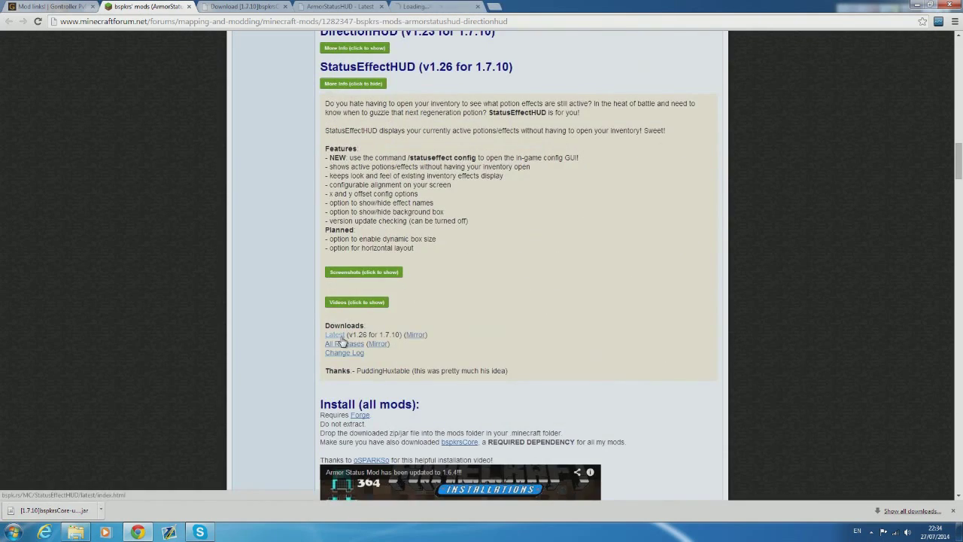
pyautogui.scroll(5, 342, 341)
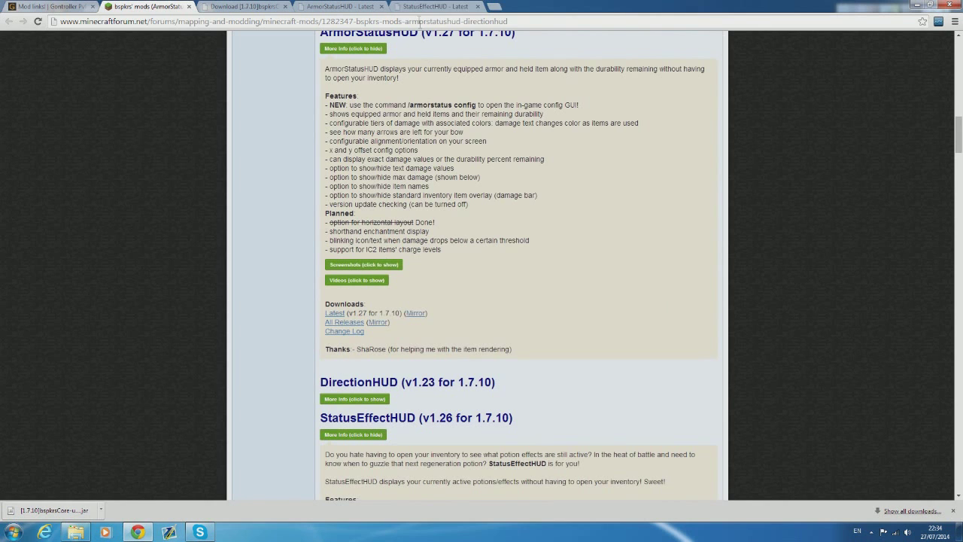
# Step: Start the dl.bspk.rs download of [1.7.10]ArmorStatusHUD-client-1.27.jar and close the bspkrsCore tab
pyautogui.click(361, 6)
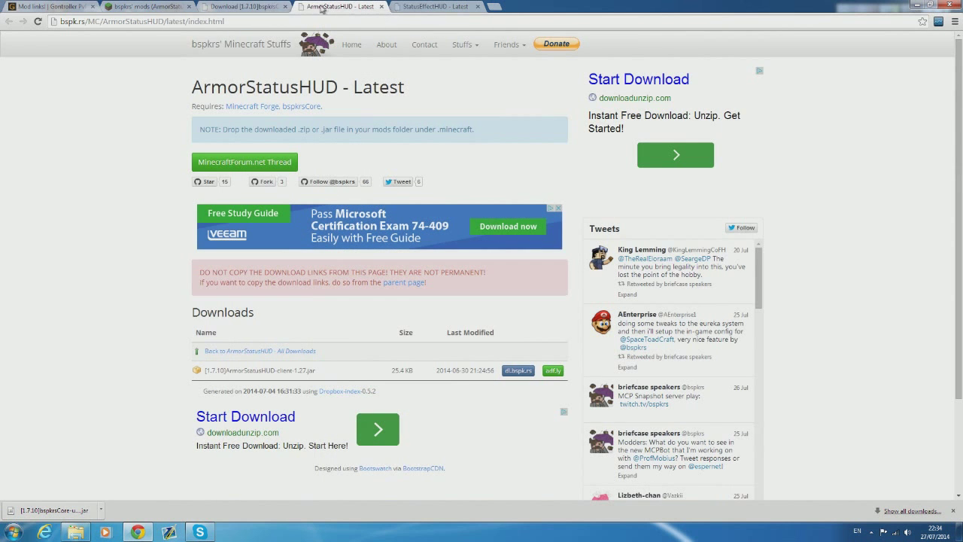
pyautogui.middleClick(517, 370)
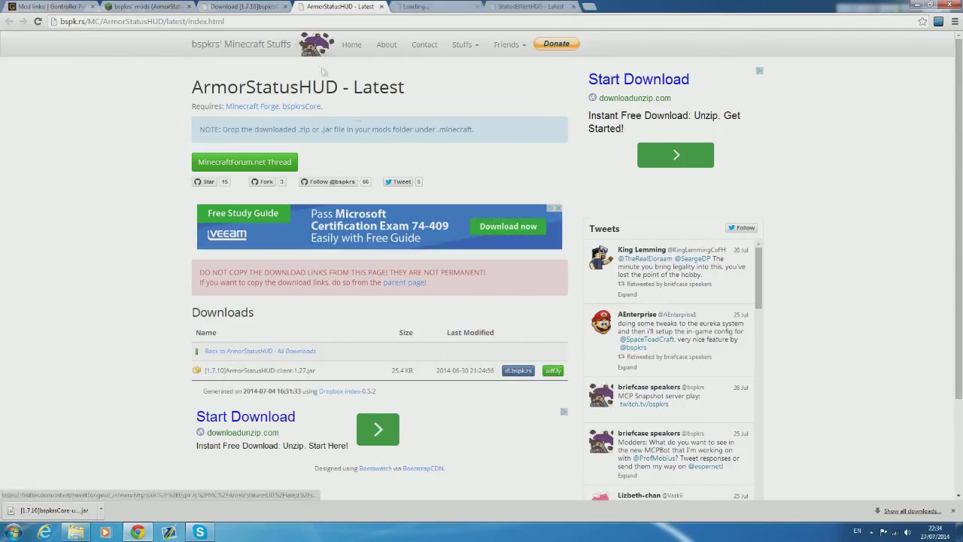
pyautogui.middleClick(246, 6)
# Step: Download the ArmorStatusHUD jar from its bspk.rs page
pyautogui.click(342, 6)
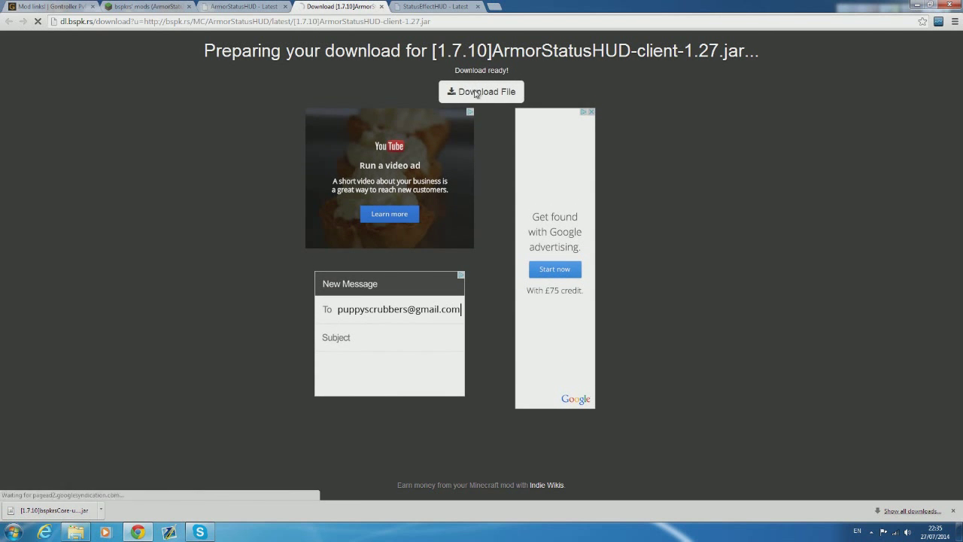
pyautogui.click(476, 91)
pyautogui.hotkey('ctrl', 'w')
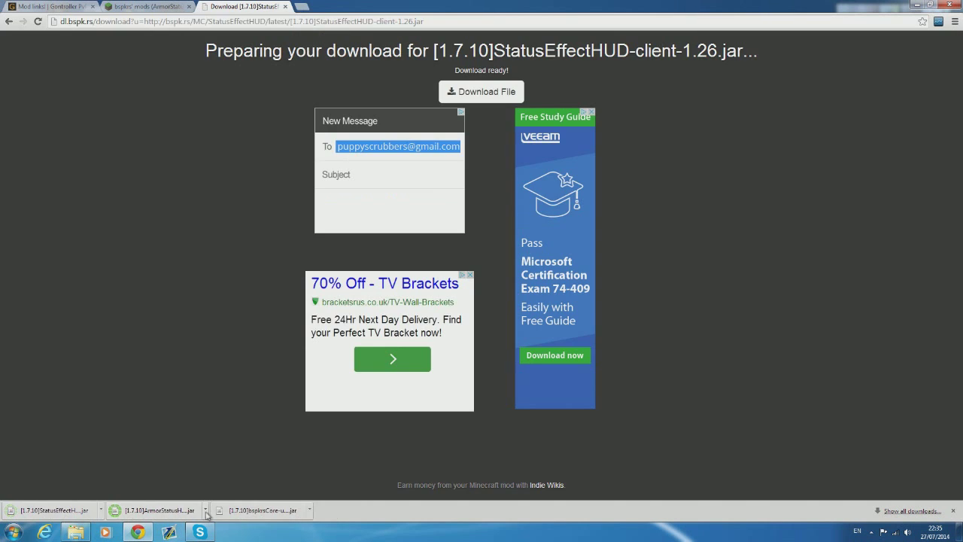
# Step: Put the StatusEffectHUD jar into .minecraft\mods and start the Minecraft Launcher
pyautogui.click(83, 535)
pyautogui.click(78, 534)
pyautogui.click(68, 537)
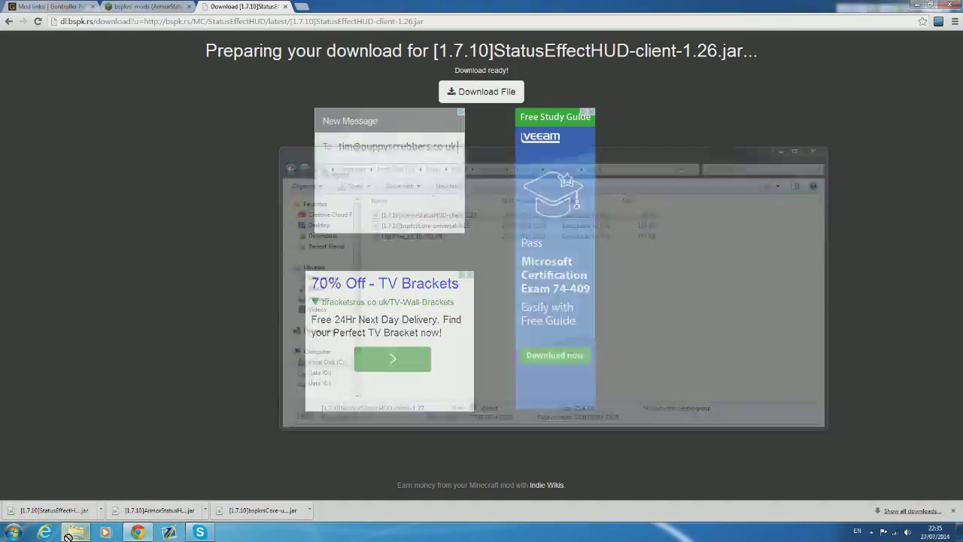
pyautogui.moveTo(54, 510); pyautogui.dragTo(444, 298)
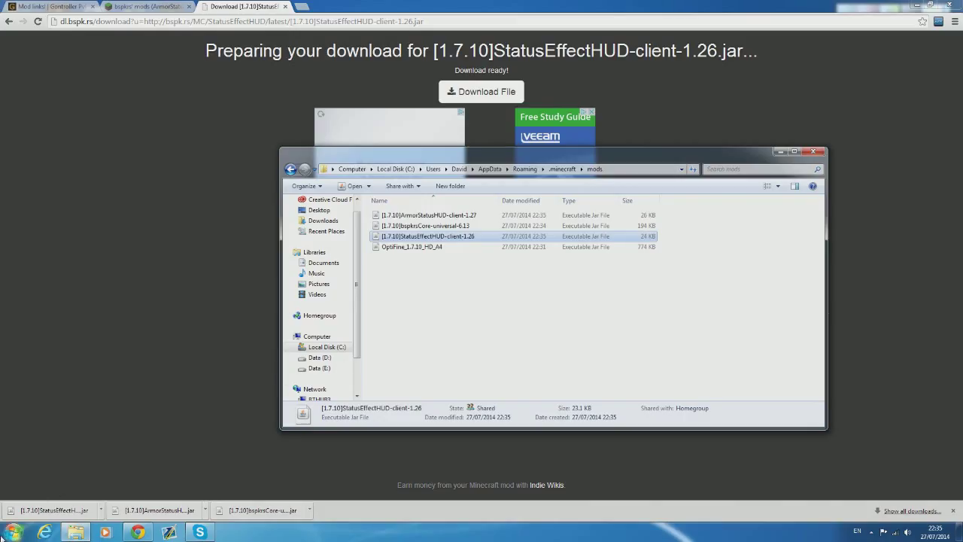
pyautogui.click(14, 532)
pyautogui.click(45, 167)
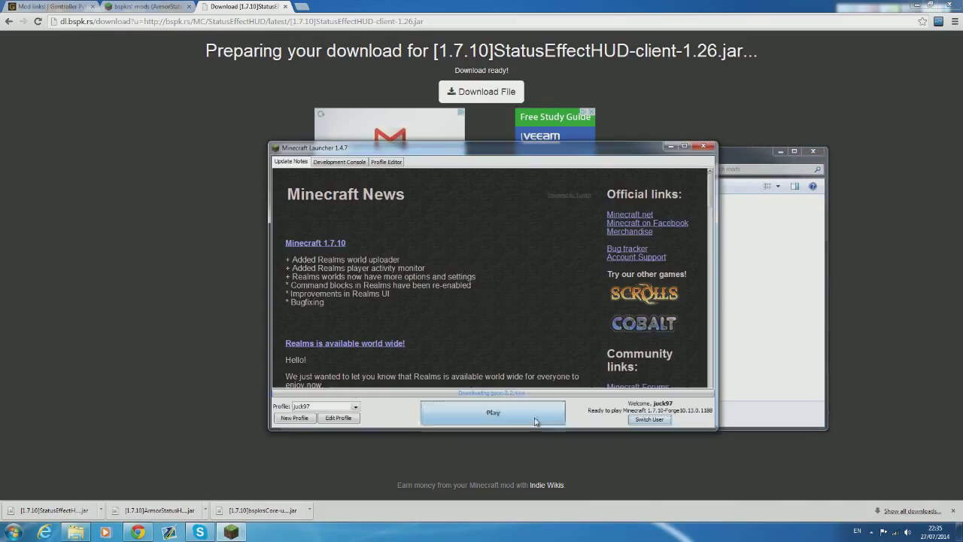
# Step: Launch the Forge 1.7.10 profile and check the bspkrsCore entry in the Mod List
pyautogui.click(512, 351)
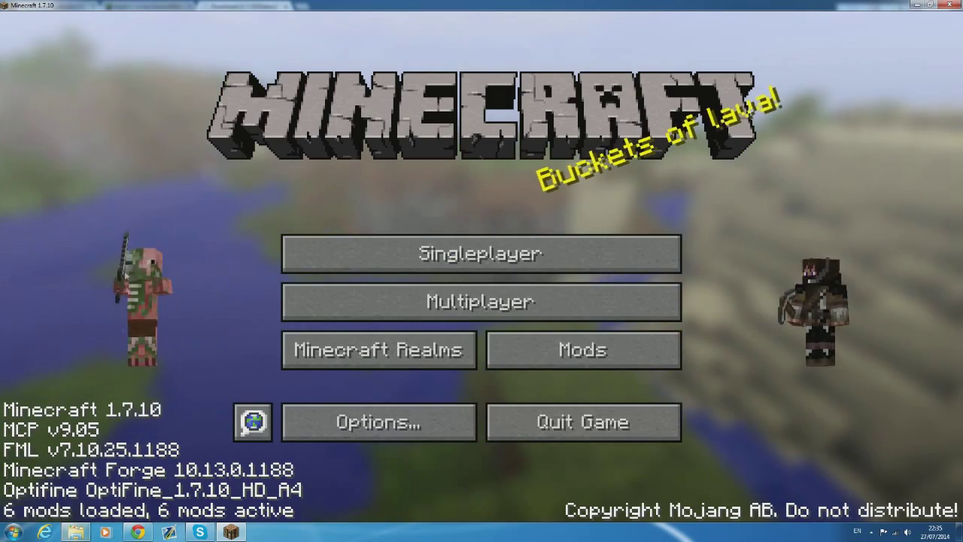
pyautogui.click(582, 350)
pyautogui.scroll(-1, 230, 328)
pyautogui.click(82, 240)
pyautogui.scroll(-1, 82, 241)
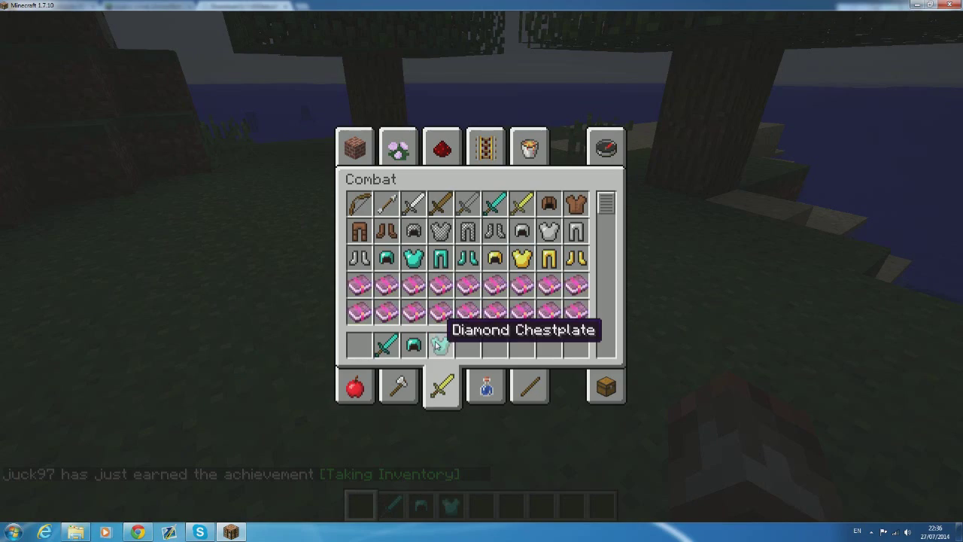
# Step: Throw a Splash Potion of Poison to show the Poison timer on the HUD
pyautogui.press('e')
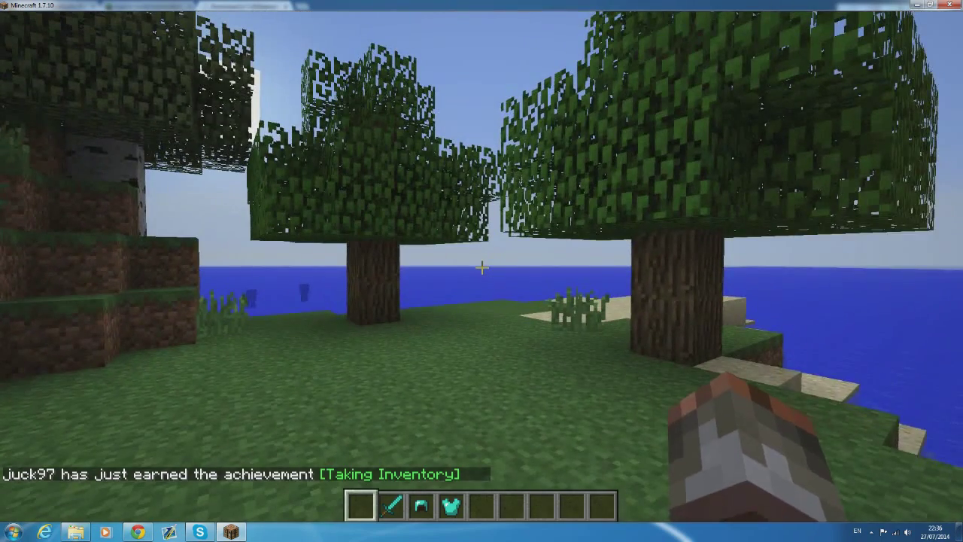
pyautogui.scroll(-1, 481, 267)
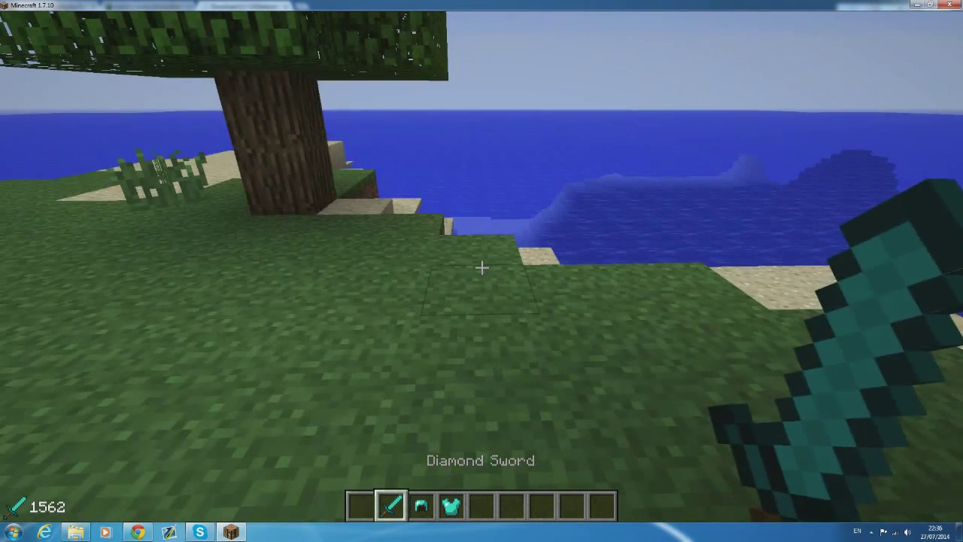
pyautogui.scroll(-1, 481, 267)
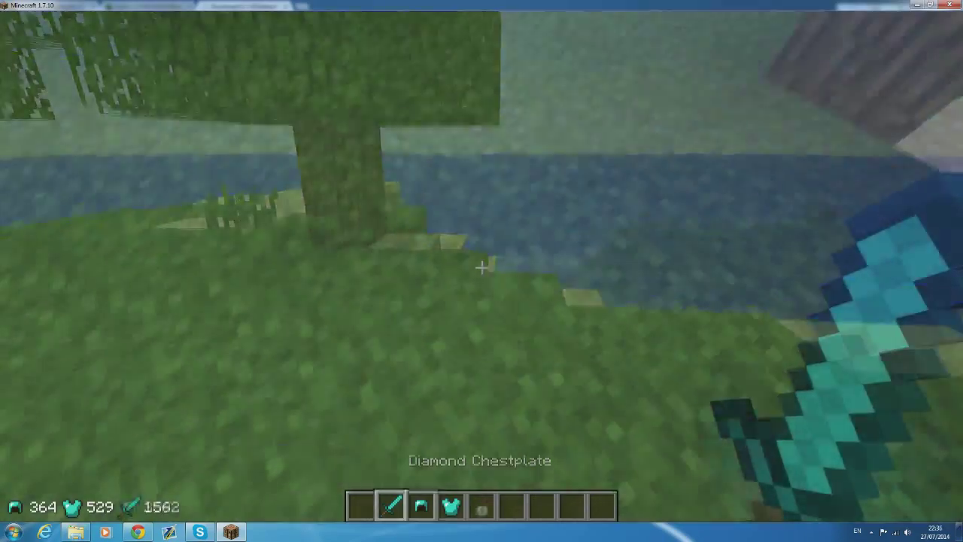
pyautogui.scroll(-1, 482, 267)
pyautogui.rightClick(482, 267)
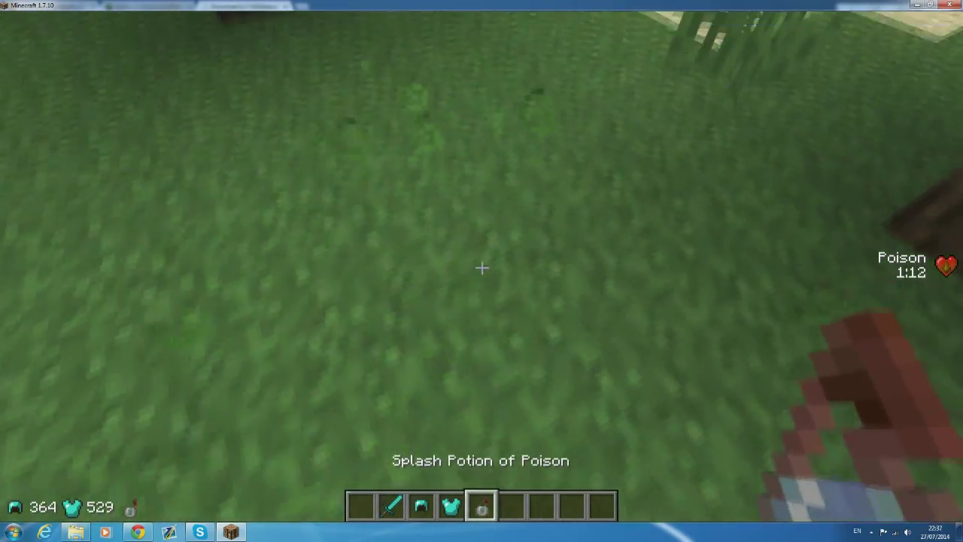
# Step: Pour lava, switch to /gamemode survival, die, respawn and equip a Diamond Helmet
pyautogui.scroll(-1, 481, 267)
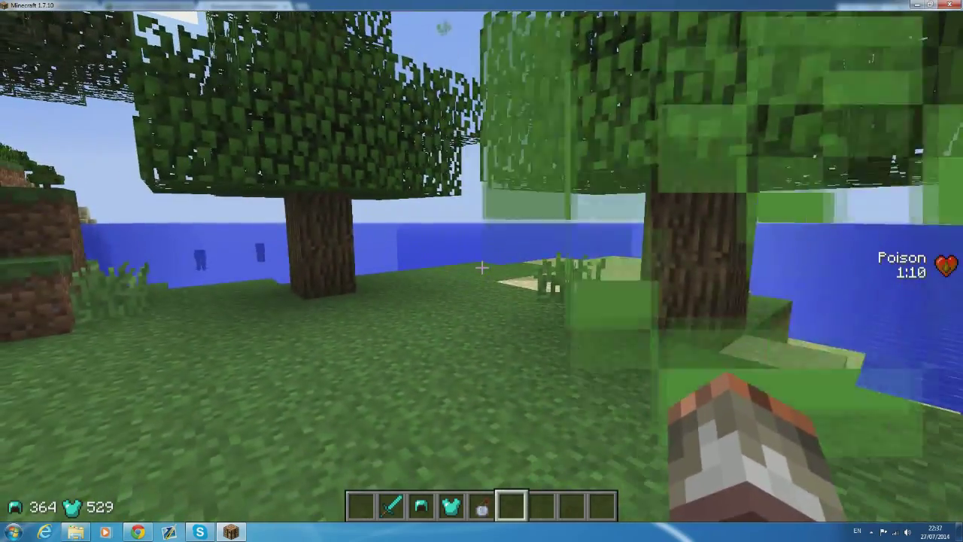
pyautogui.rightClick(481, 267)
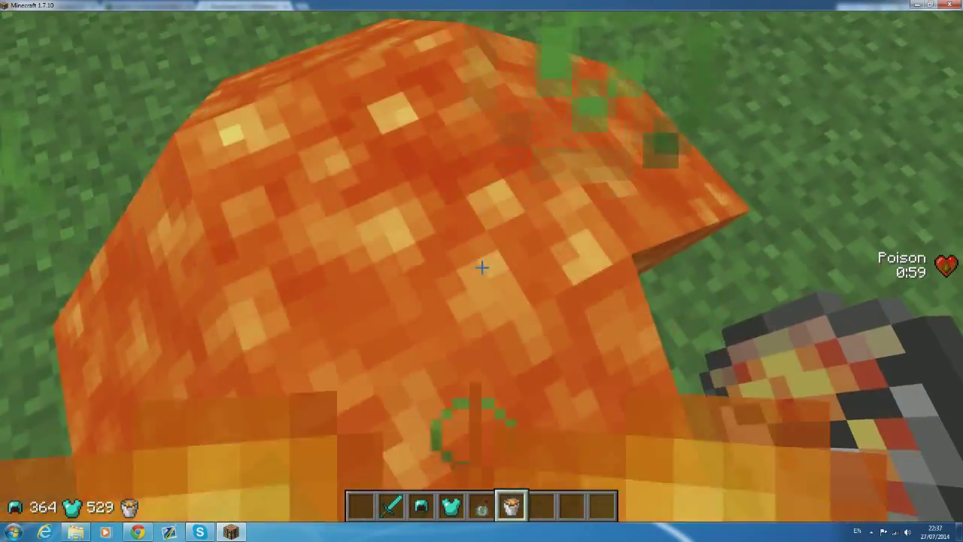
pyautogui.write('/gamemode sur')
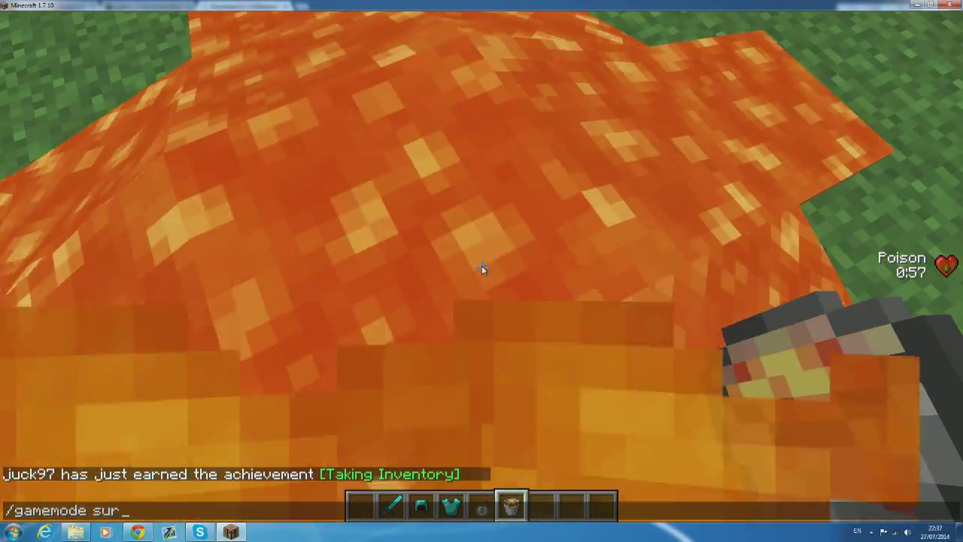
pyautogui.write('vival')
pyautogui.press('Return')
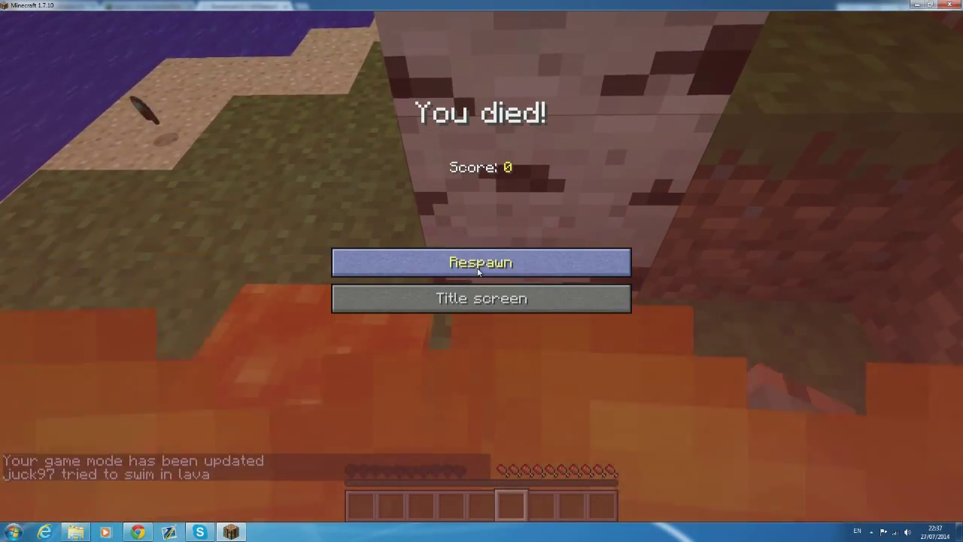
pyautogui.click(479, 267)
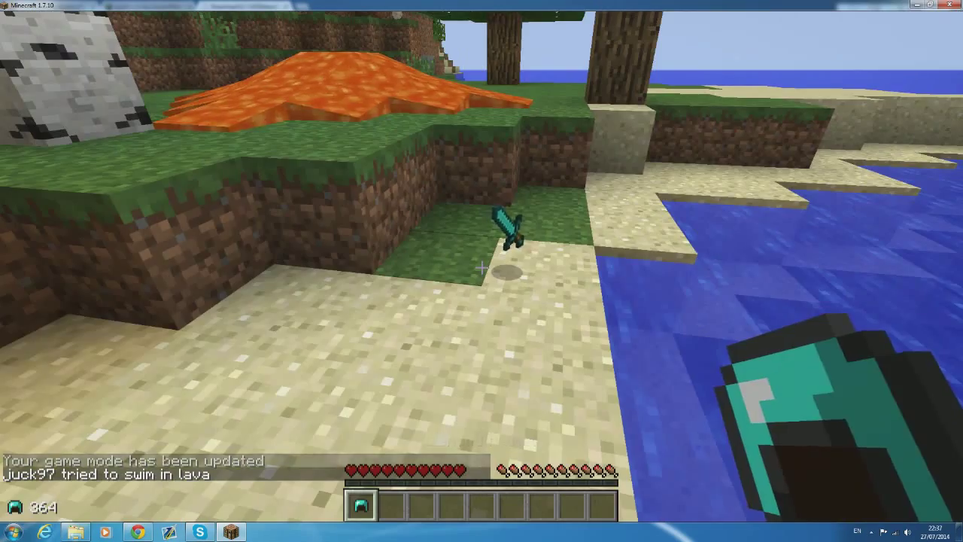
pyautogui.rightClick(481, 267)
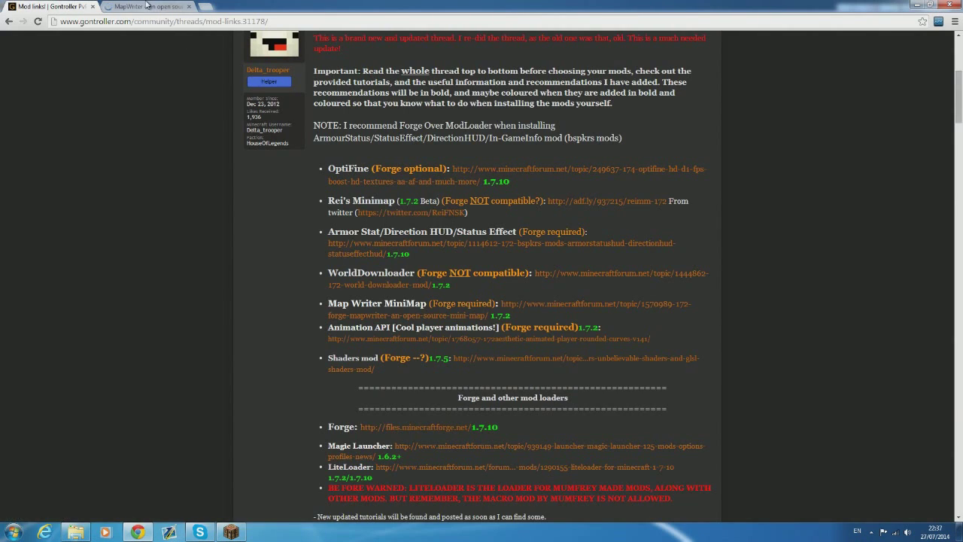
# Step: Open the MapWriter forum thread tab and check MapWriter 2.0.17 in the game's Mod List
pyautogui.click(148, 6)
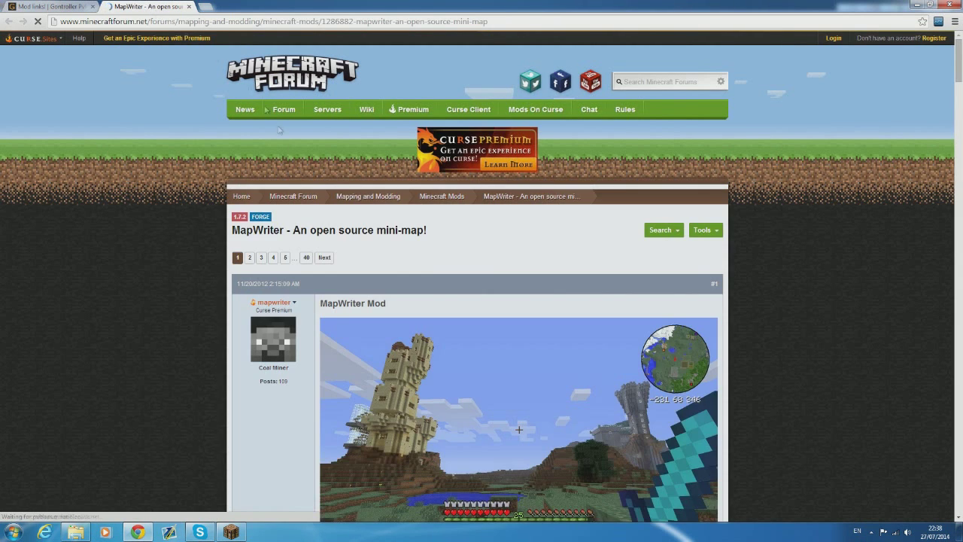
pyautogui.click(54, 395)
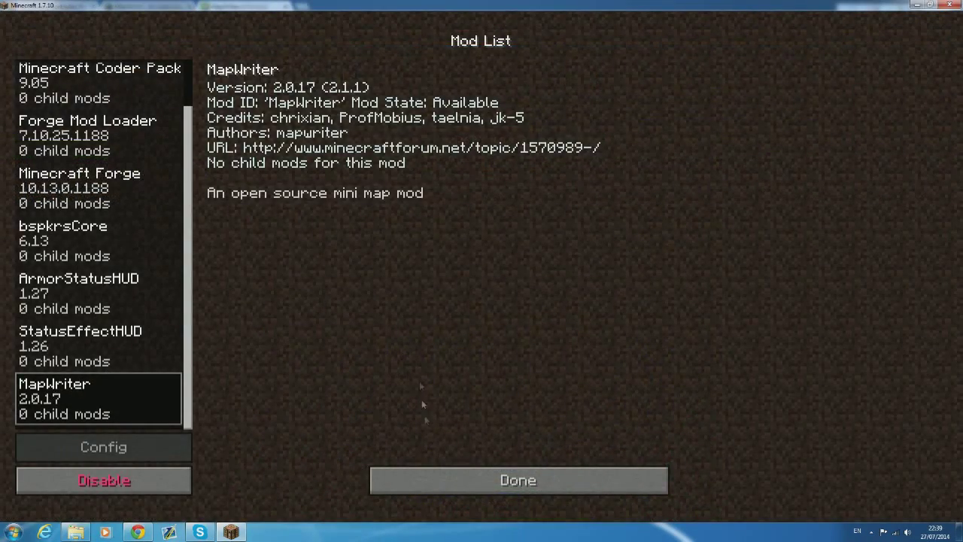
pyautogui.click(472, 477)
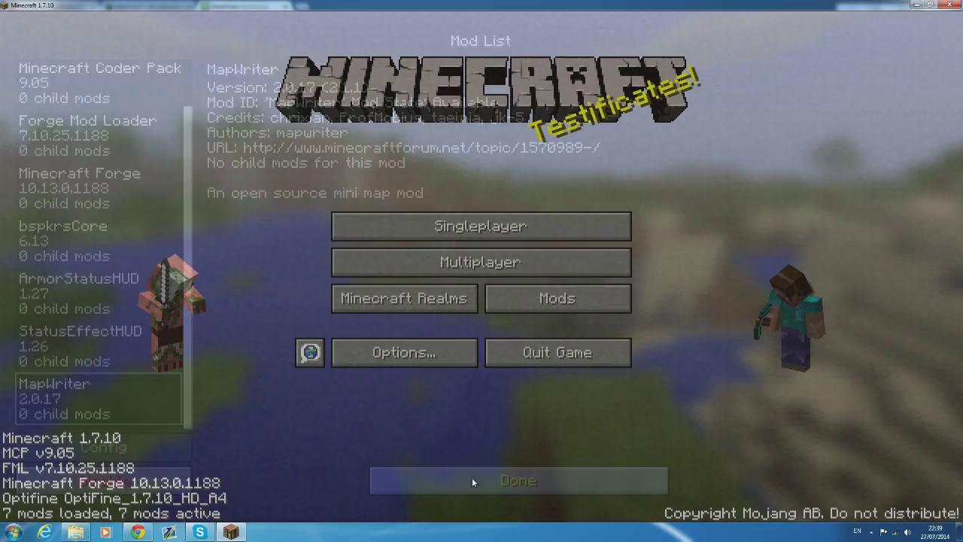
# Step: Load the creative New World, then search 'mapwriter minecraft 1.7.10' and download MapWriter-Mod-1.7.10.jar
pyautogui.click(433, 223)
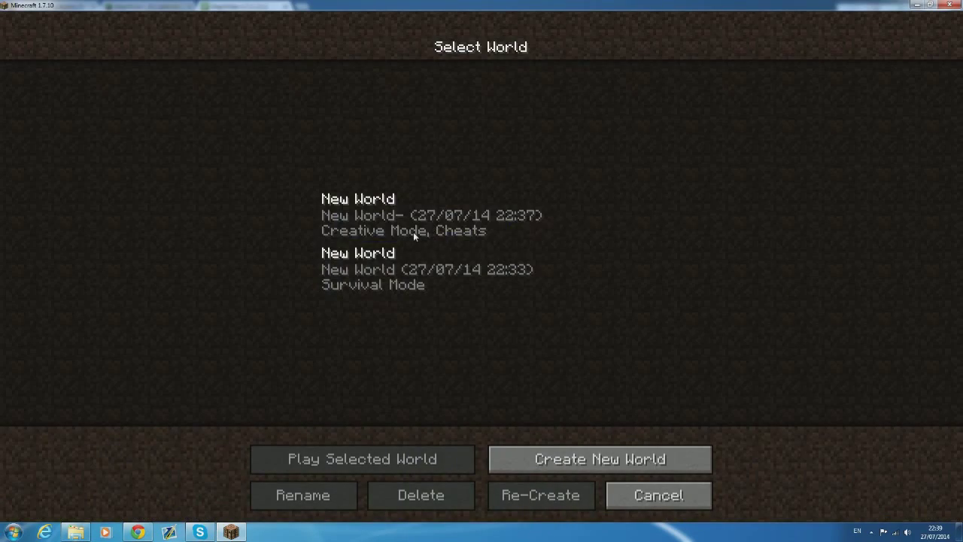
pyautogui.doubleClick(413, 232)
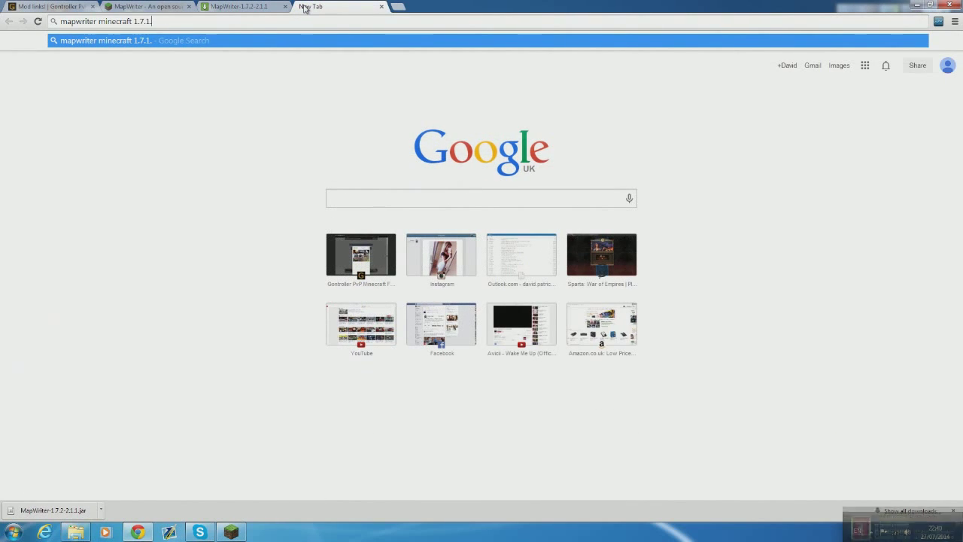
pyautogui.press('Return')
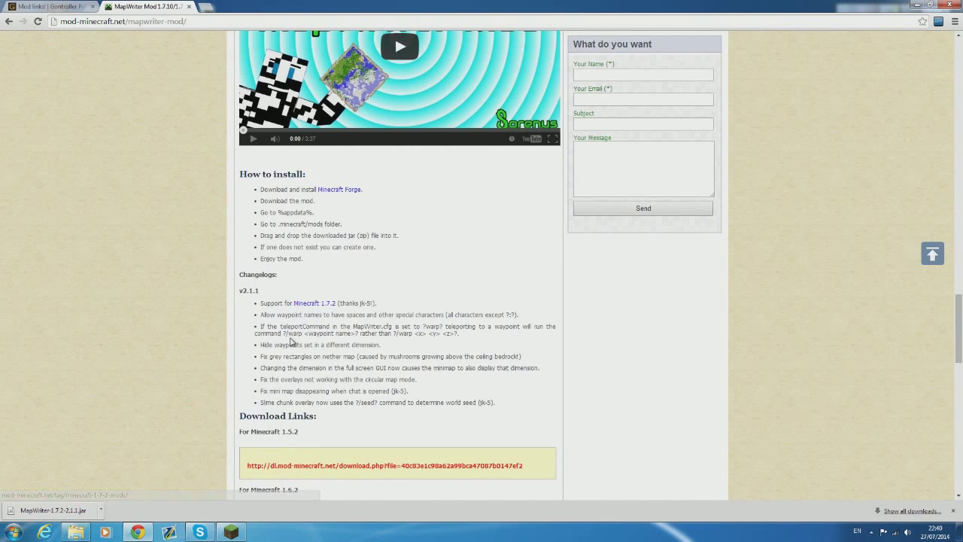
pyautogui.scroll(-1, 294, 339)
pyautogui.scroll(-3, 295, 346)
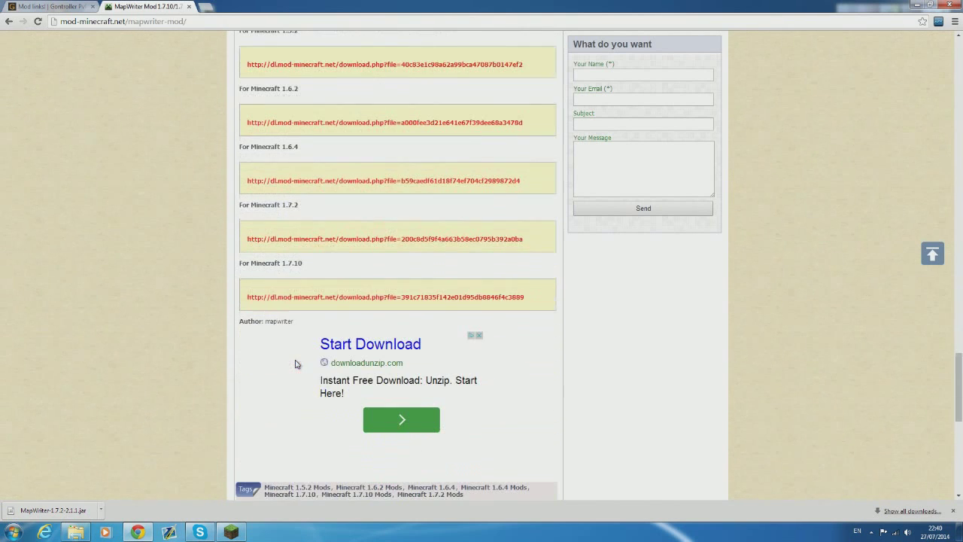
pyautogui.click(299, 297)
# Step: Drag MapWriter-Mod-1.7.10.jar into the mods folder, then toggle MapWriter's large map with Z
pyautogui.click(76, 531)
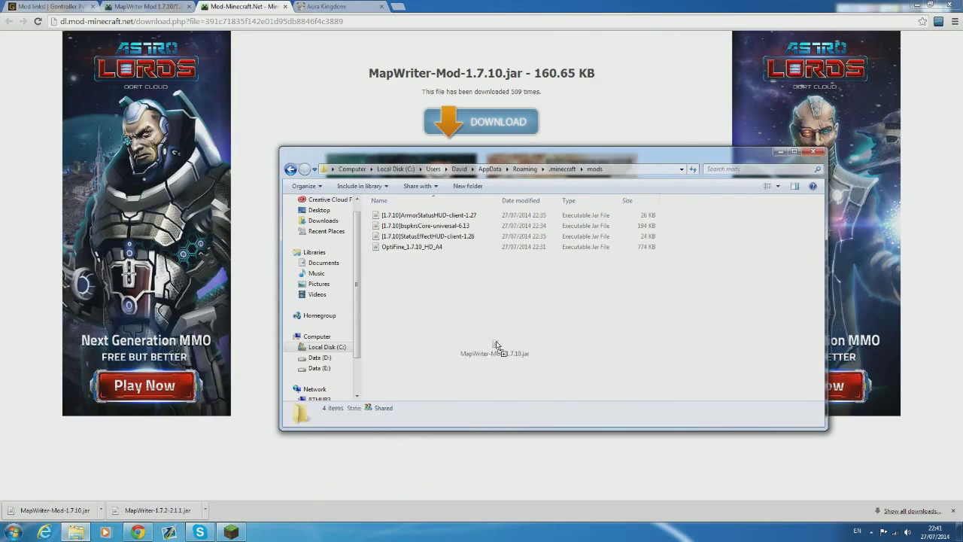
pyautogui.moveTo(496, 345); pyautogui.dragTo(478, 364)
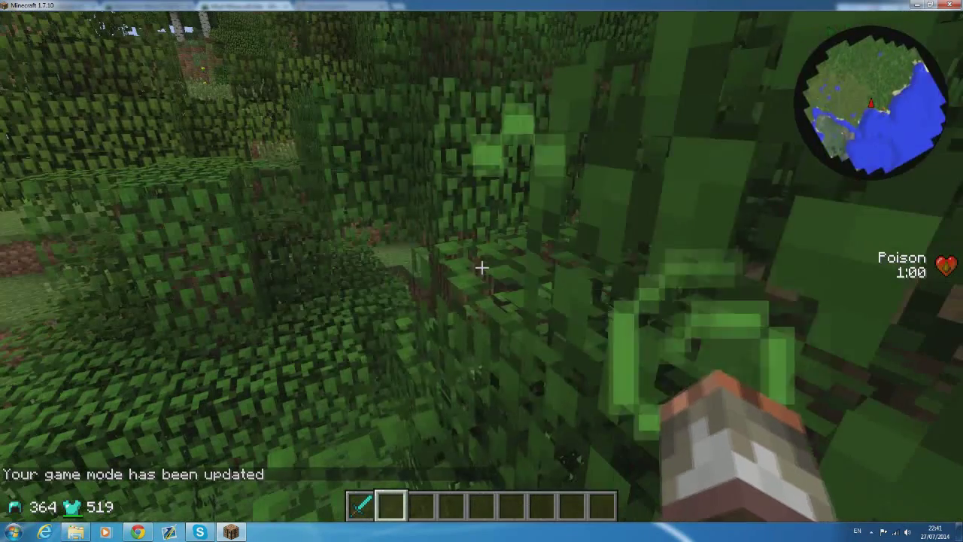
pyautogui.press('z')
pyautogui.press('z')
pyautogui.press('z')
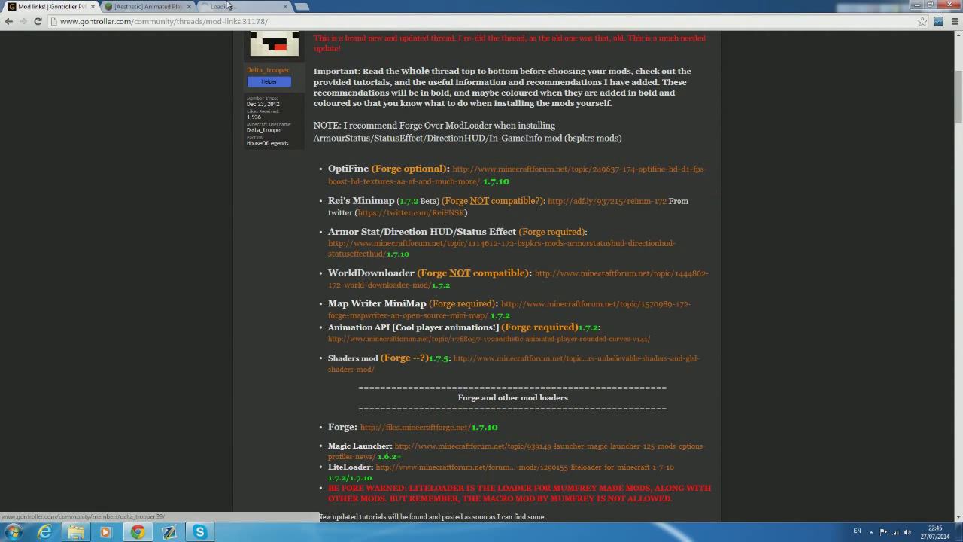
# Step: Read through the shaderpack setup instructions in the Sonic Ether's Unbelievable Shaders thread
pyautogui.click(230, 6)
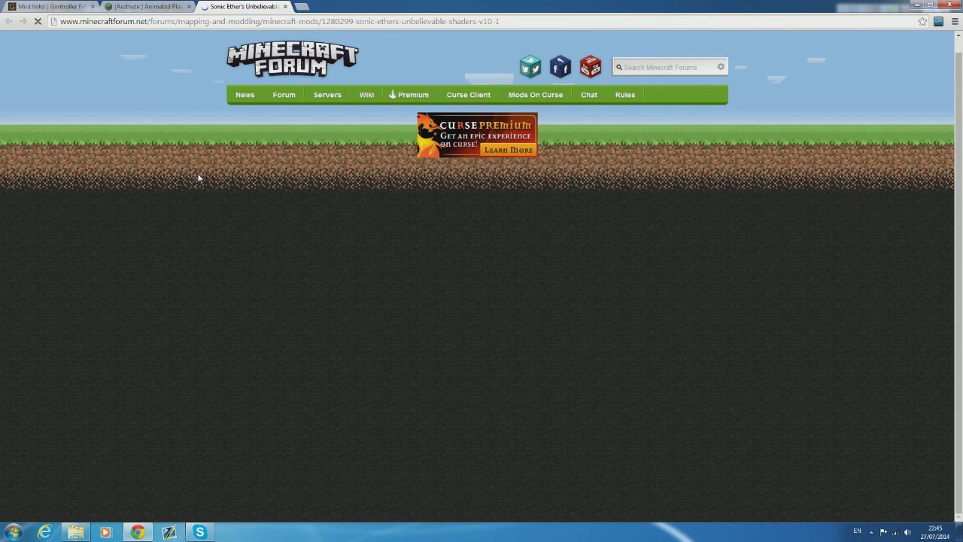
pyautogui.scroll(-10, 200, 177)
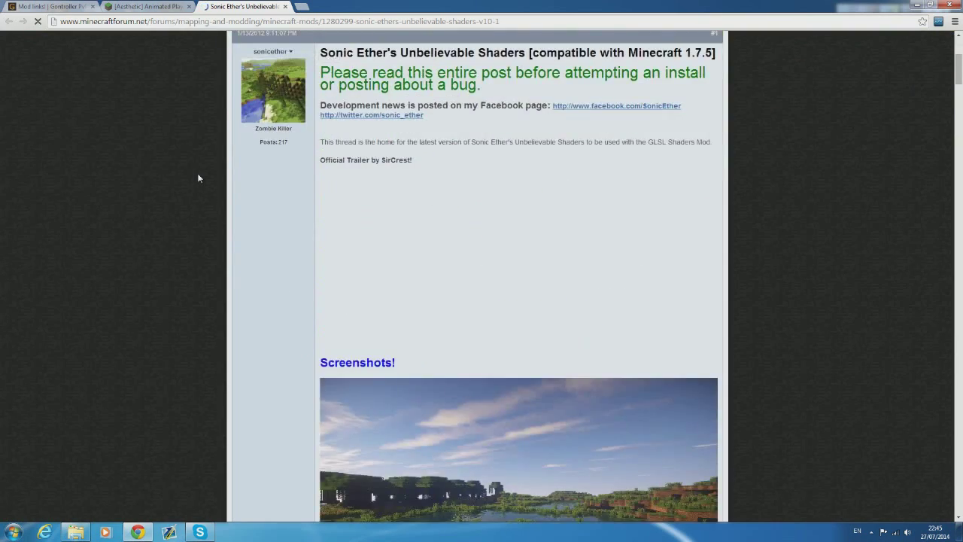
pyautogui.scroll(-13, 389, 303)
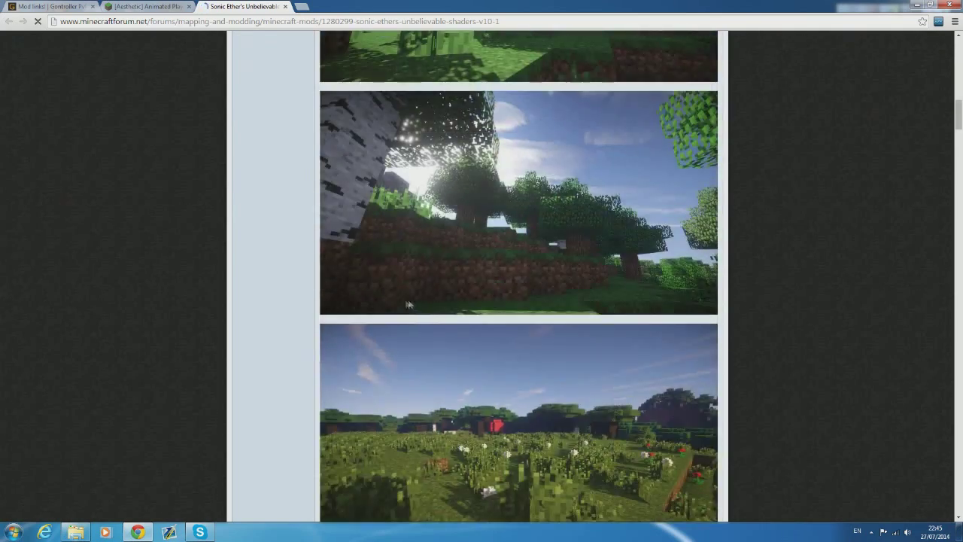
pyautogui.scroll(-4, 389, 303)
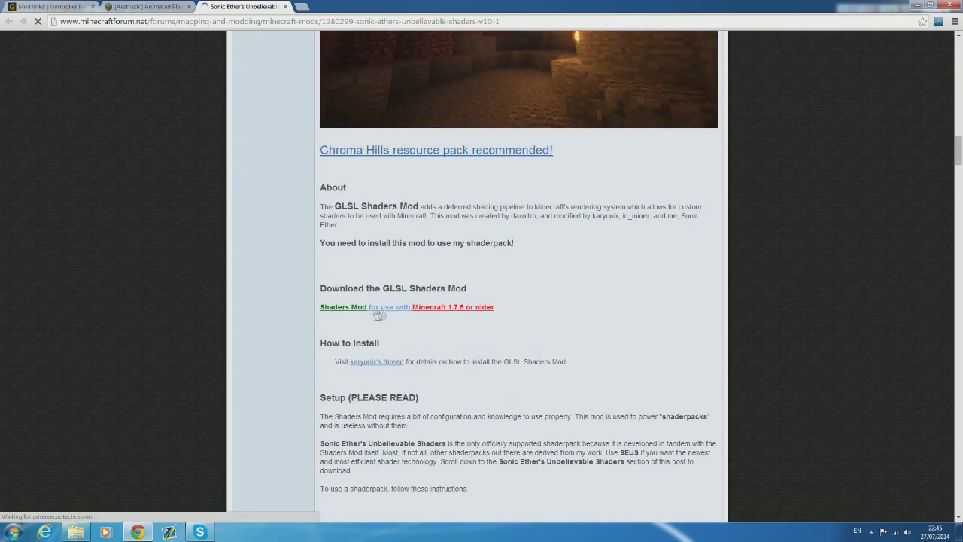
pyautogui.scroll(-2, 404, 316)
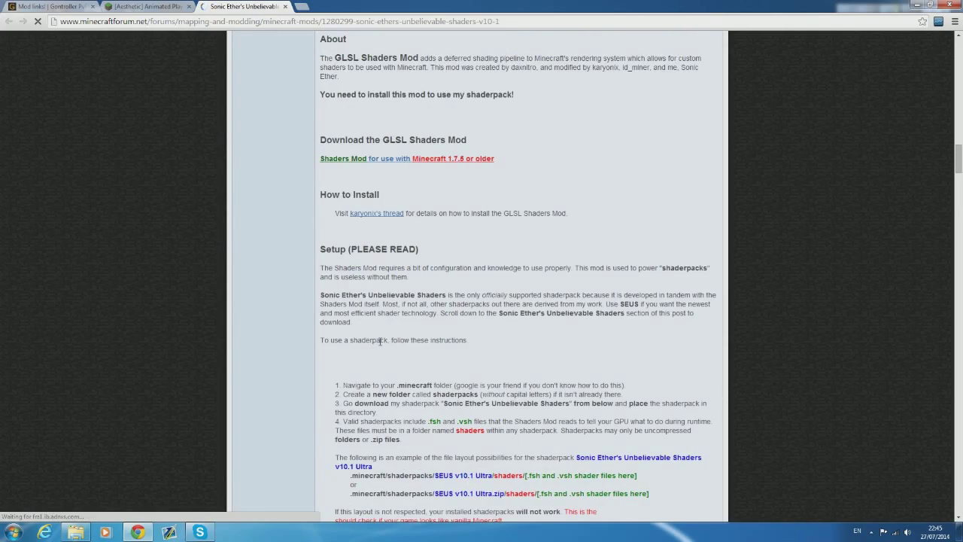
pyautogui.scroll(-3, 380, 342)
pyautogui.scroll(-2, 380, 344)
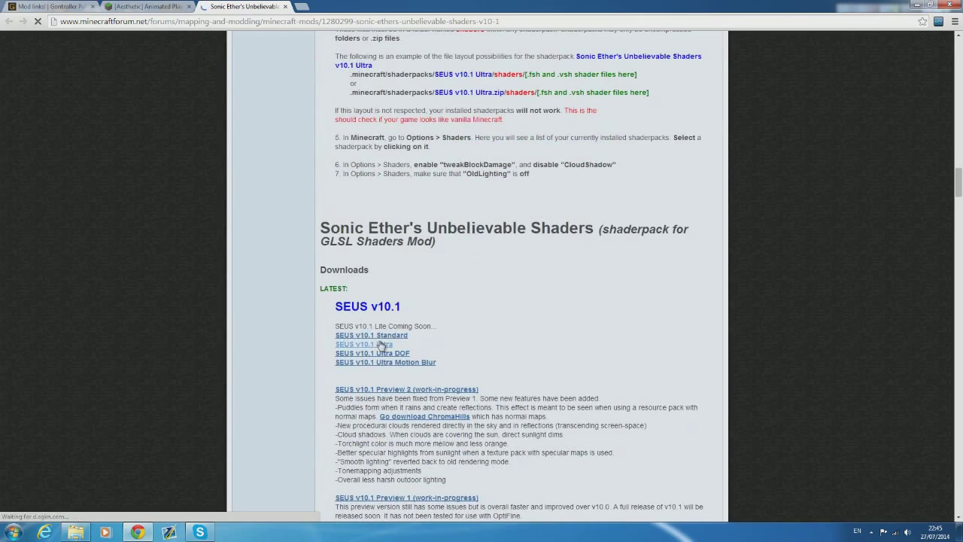
pyautogui.scroll(5, 376, 316)
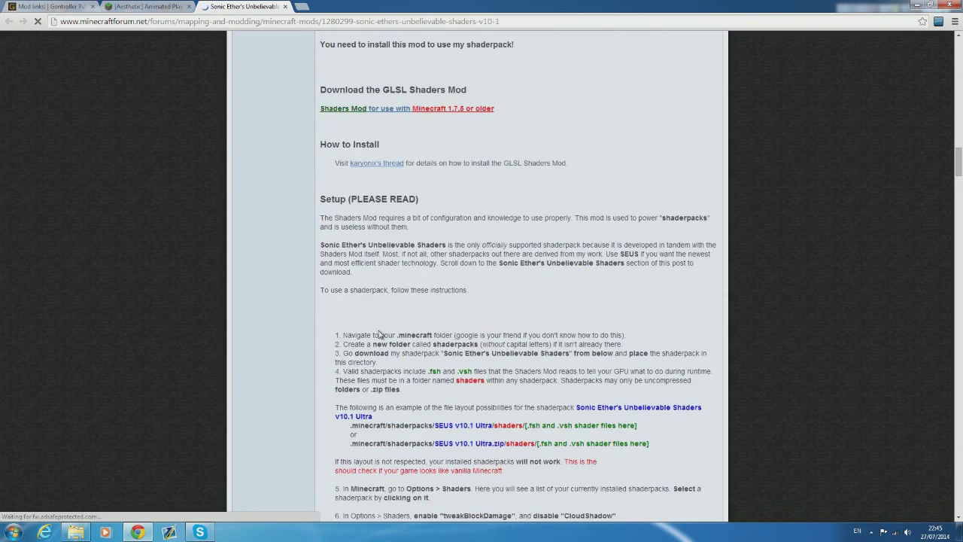
pyautogui.scroll(-2, 380, 334)
pyautogui.scroll(4, 463, 300)
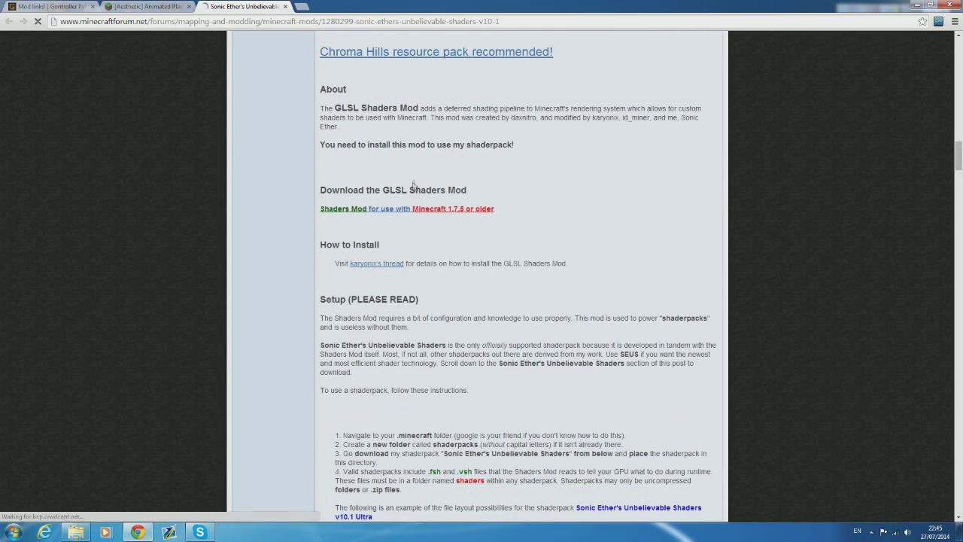
pyautogui.scroll(1, 424, 245)
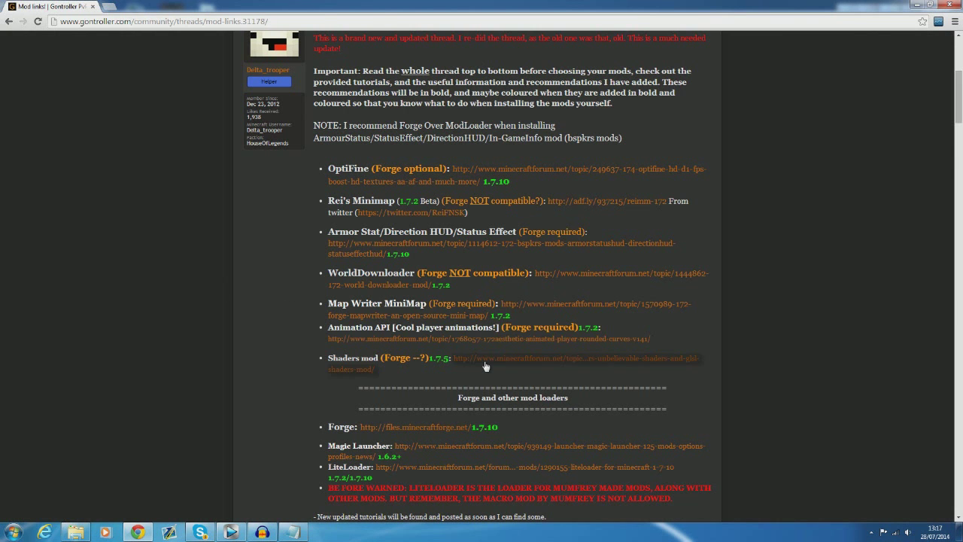
# Step: Open the Shaders mod thread from the mod-links list in a new tab
pyautogui.middleClick(481, 360)
pyautogui.click(150, 6)
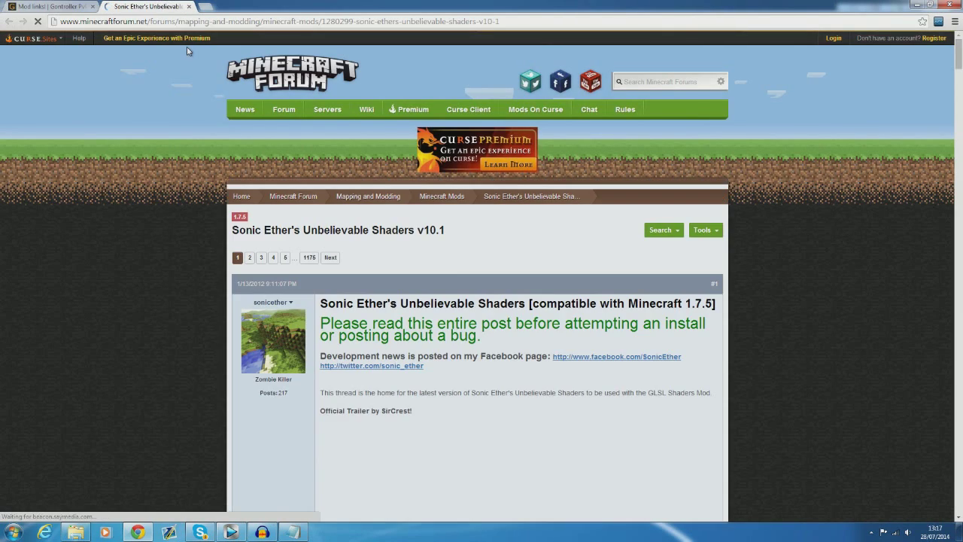
pyautogui.scroll(-2, 399, 347)
pyautogui.scroll(-20, 398, 348)
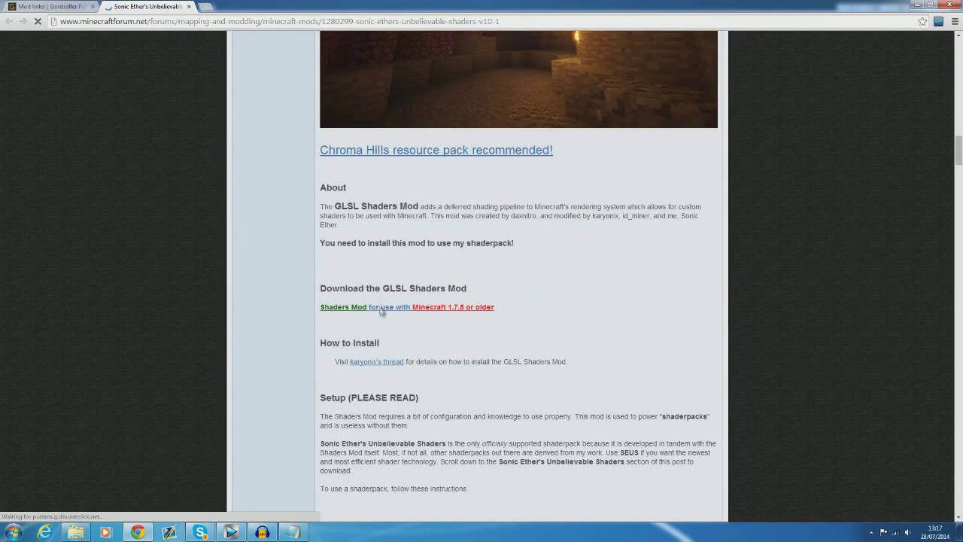
# Step: Open the Shaders Mod 1.7.10 download page in a new tab and scroll to its download
pyautogui.middleClick(379, 311)
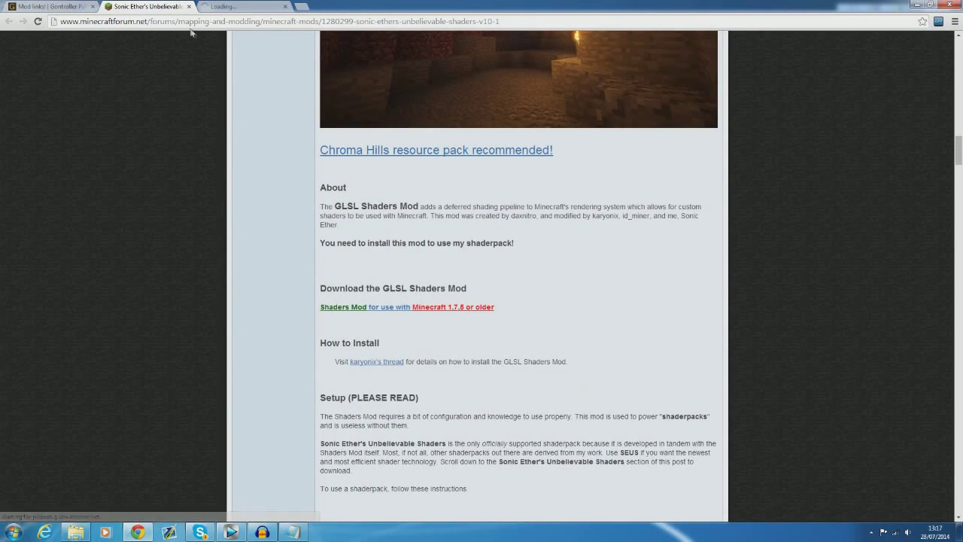
pyautogui.click(228, 9)
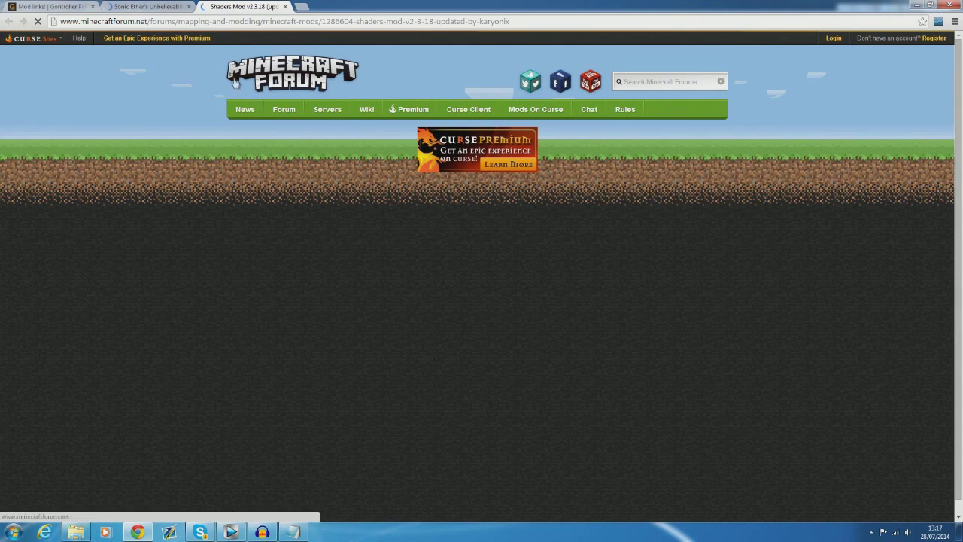
pyautogui.scroll(-3, 468, 298)
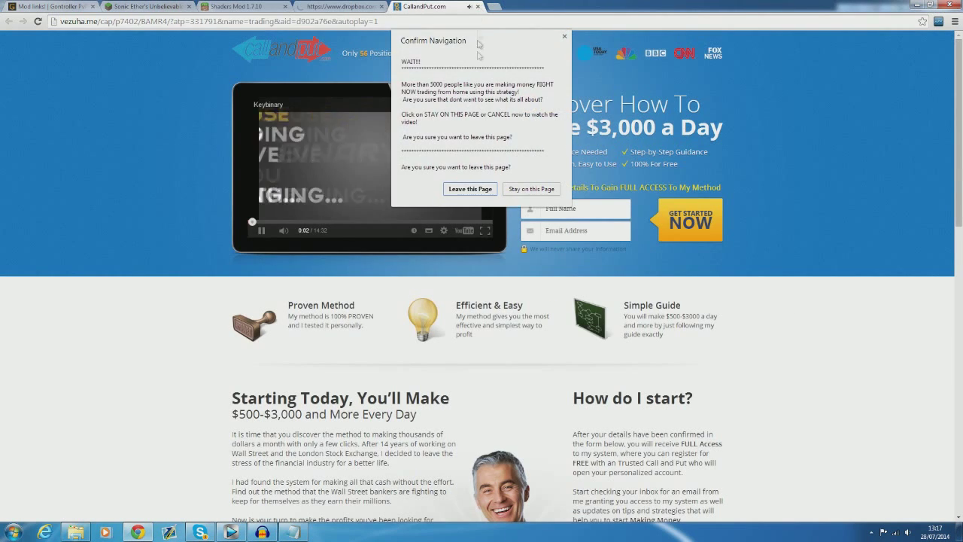
# Step: Close the CallandPut ad, keep ShadersModCore-v2.3.18-mc1.7.10-f1179.jar, and close the Dropbox and Shaders Mod tabs
pyautogui.click(468, 187)
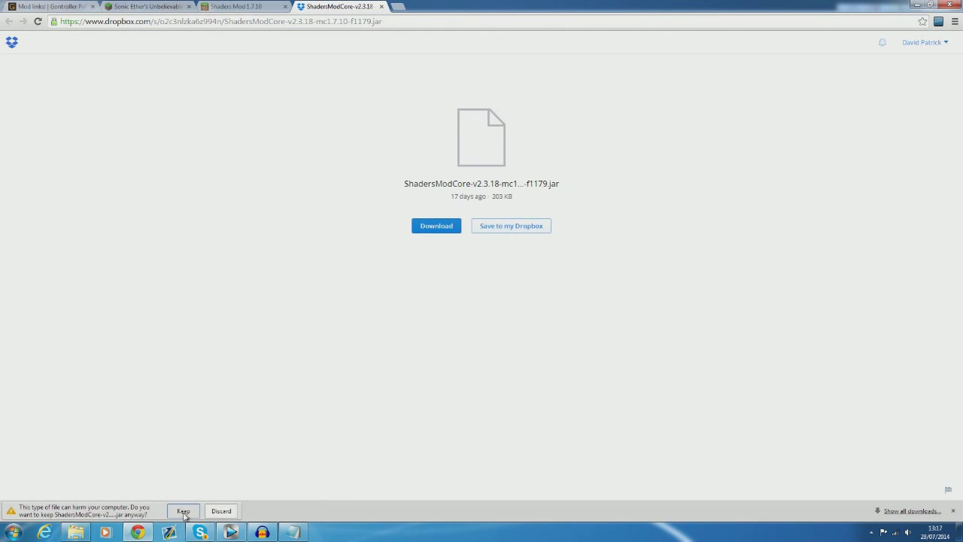
pyautogui.click(182, 509)
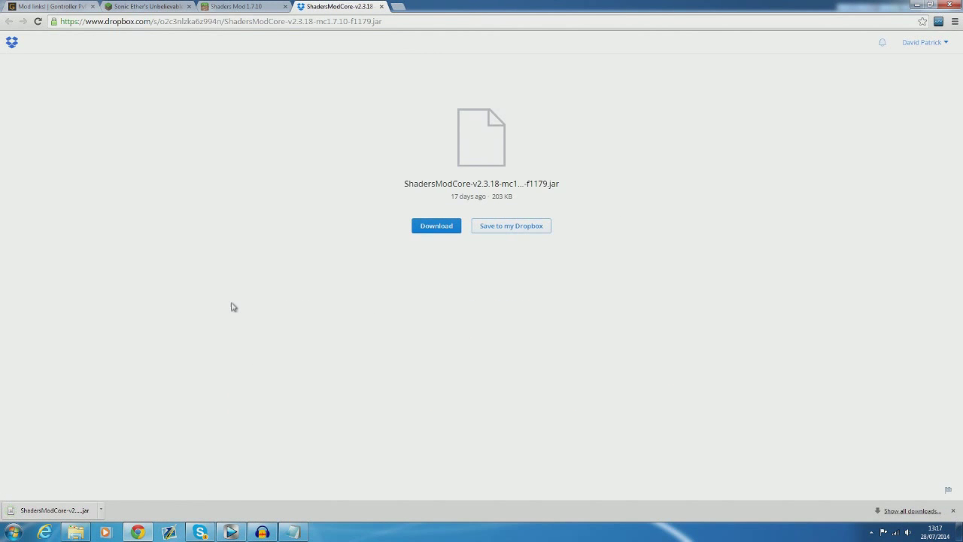
pyautogui.click(381, 7)
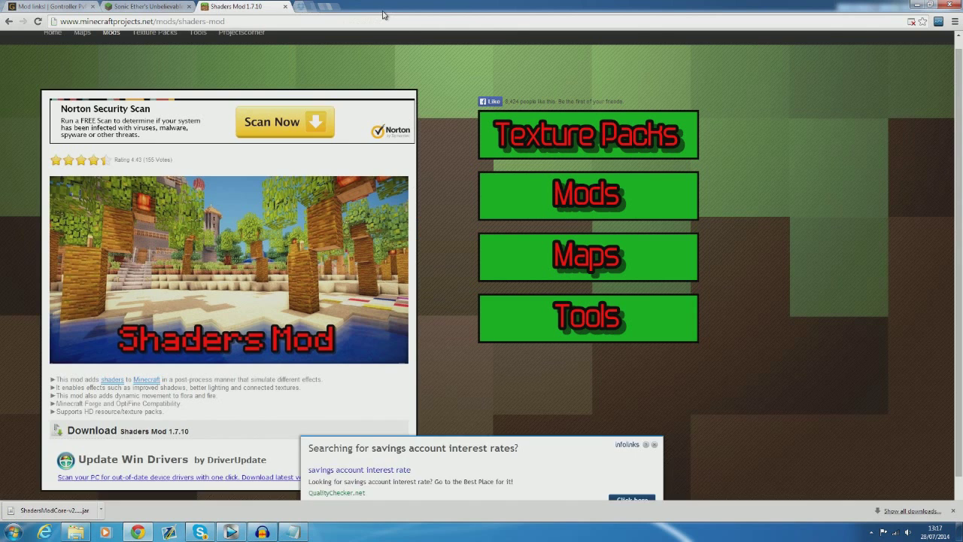
pyautogui.click(286, 6)
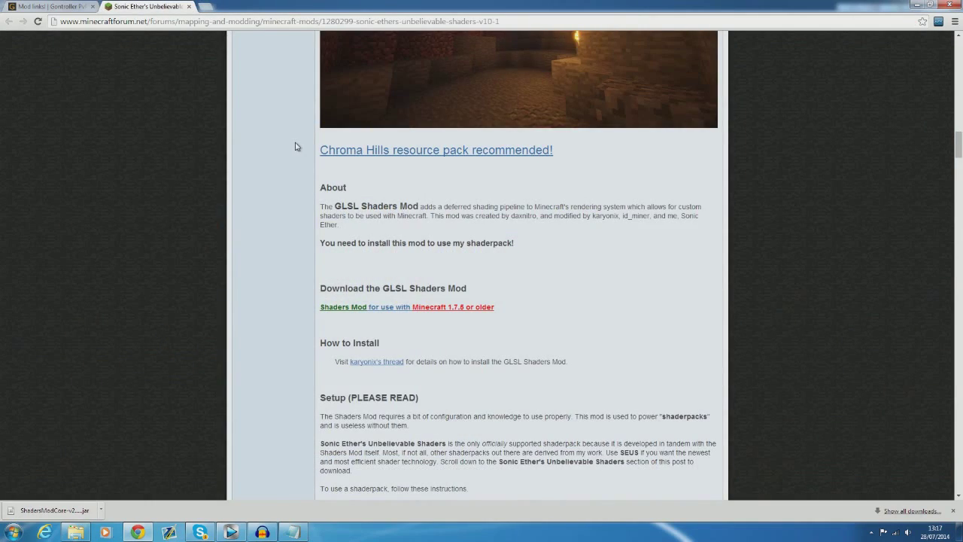
# Step: Scroll the SEUS thread down to the Downloads section with the v10.1 Standard link
pyautogui.scroll(-5, 295, 147)
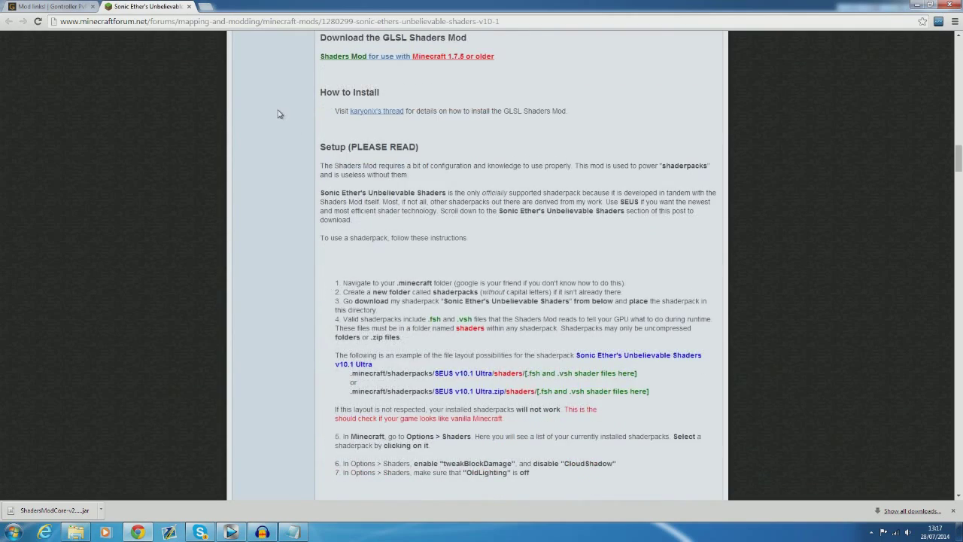
pyautogui.scroll(-3, 279, 119)
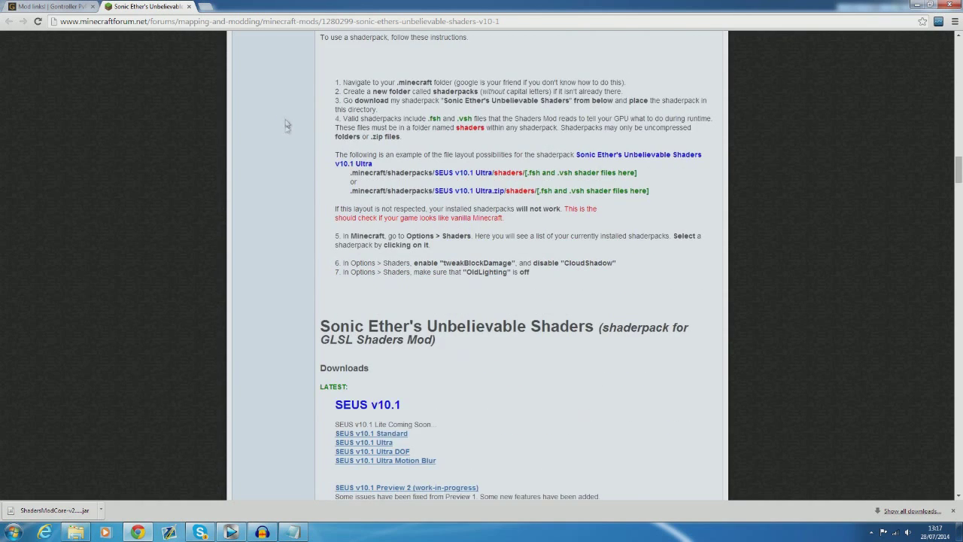
pyautogui.scroll(-2, 286, 166)
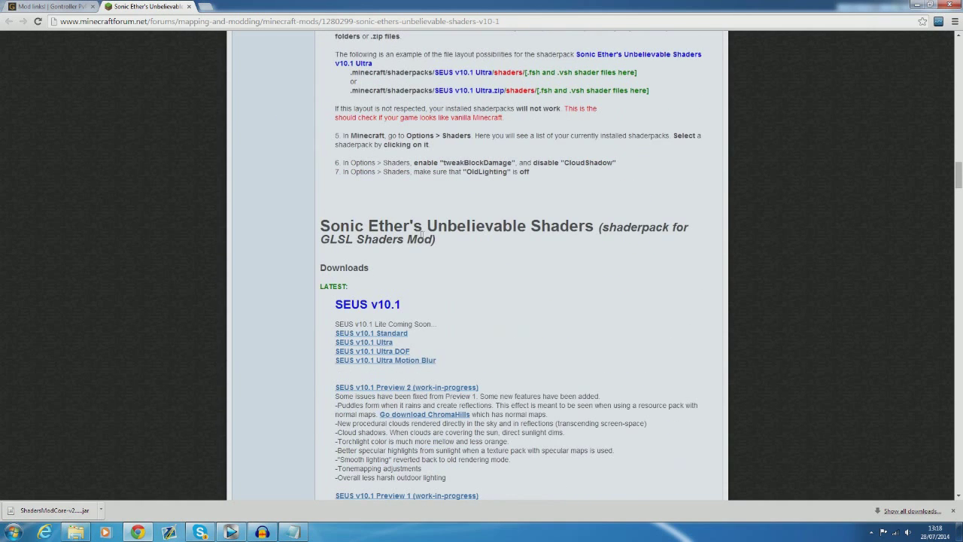
pyautogui.scroll(-2, 426, 272)
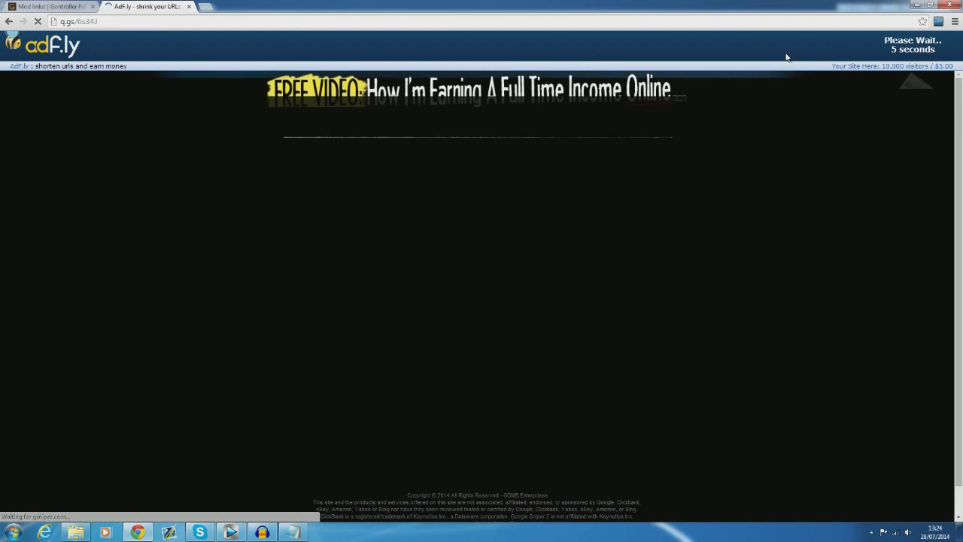
# Step: Skip the adf.ly ad and download the SEUS v10.1 Standard zip from sonicether.com
pyautogui.click(916, 46)
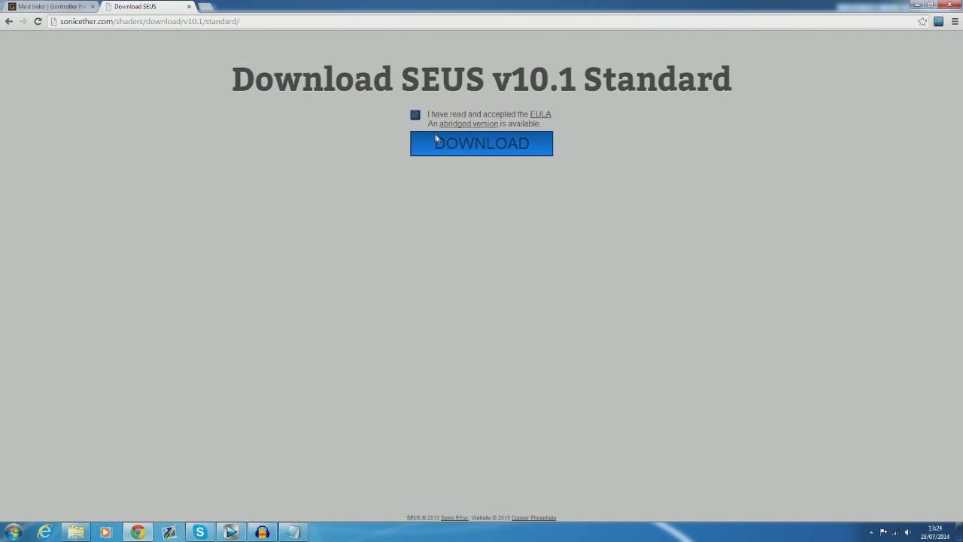
pyautogui.click(462, 149)
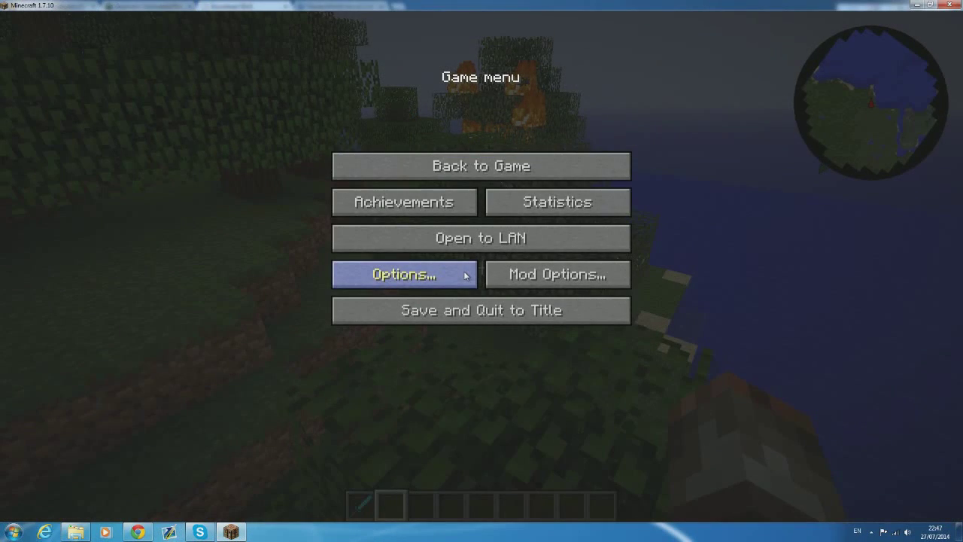
# Step: Copy the downloaded SEUS zip into Minecraft's shaderpacks folder via the Shaders options
pyautogui.click(464, 275)
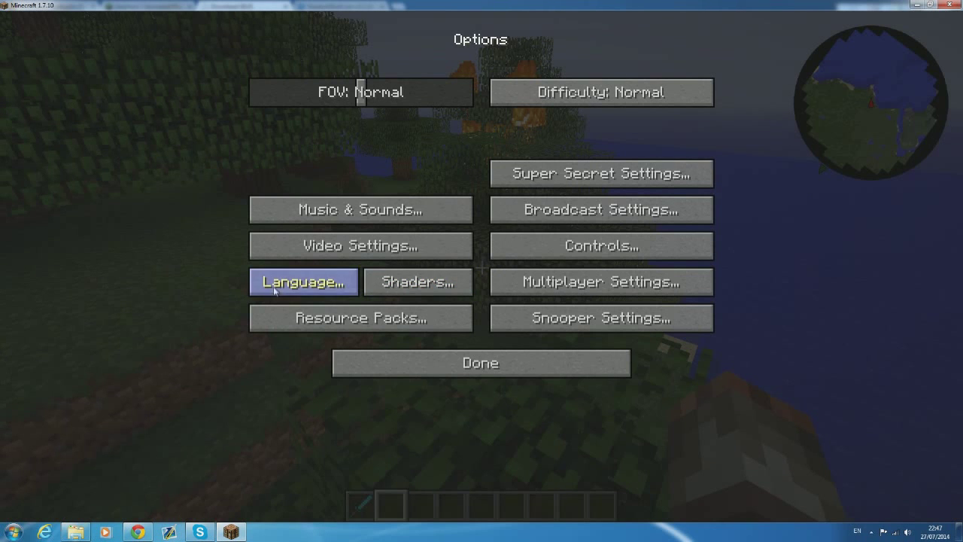
pyautogui.click(419, 295)
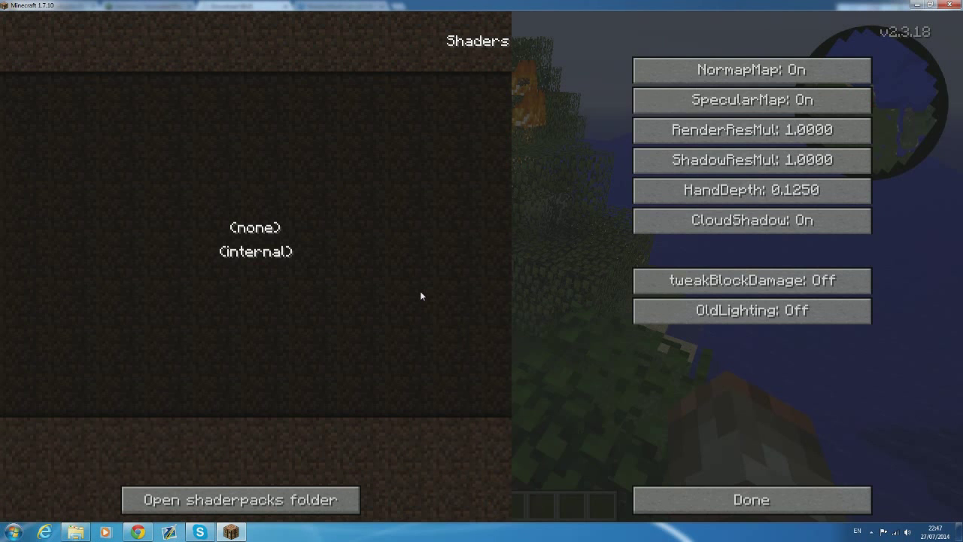
pyautogui.click(322, 500)
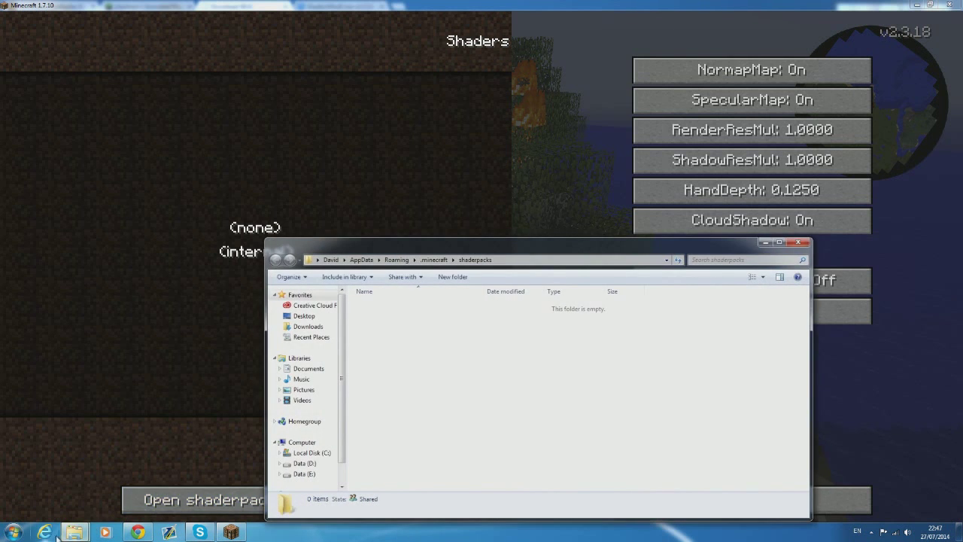
pyautogui.moveTo(83, 524)
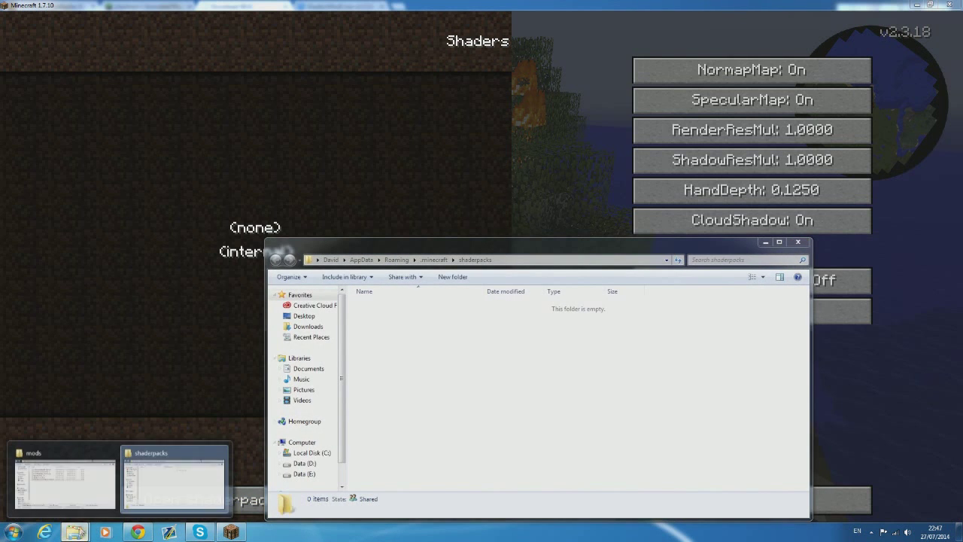
pyautogui.click(124, 535)
pyautogui.click(167, 489)
pyautogui.click(74, 516)
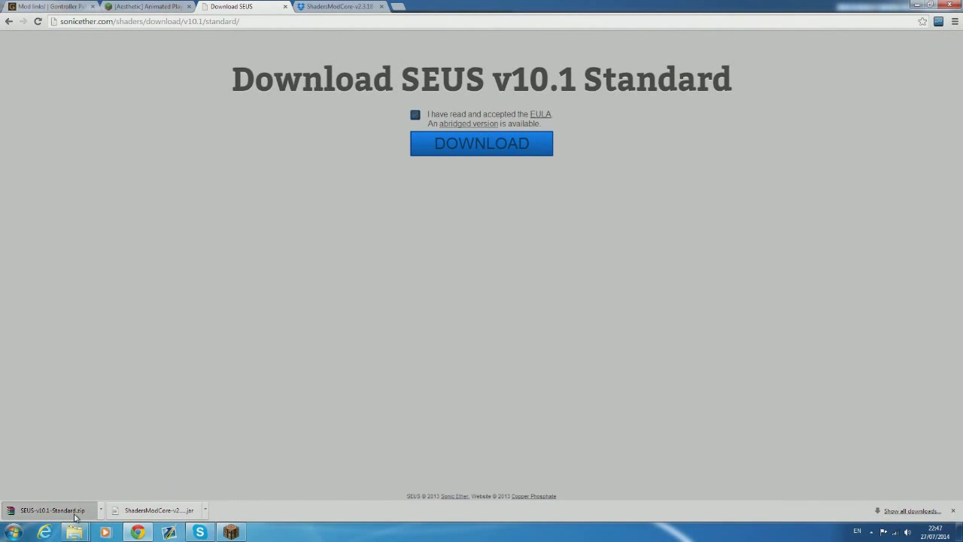
pyautogui.moveTo(74, 516); pyautogui.dragTo(451, 413)
pyautogui.click(231, 532)
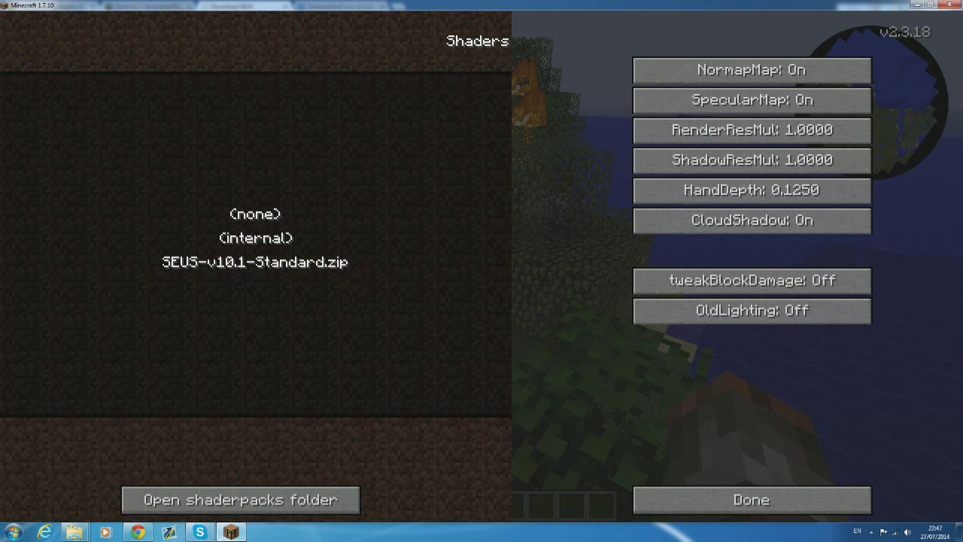
# Step: Select SEUS-v10.1-Standard.zip as the active shaderpack and resume the game
pyautogui.click(291, 261)
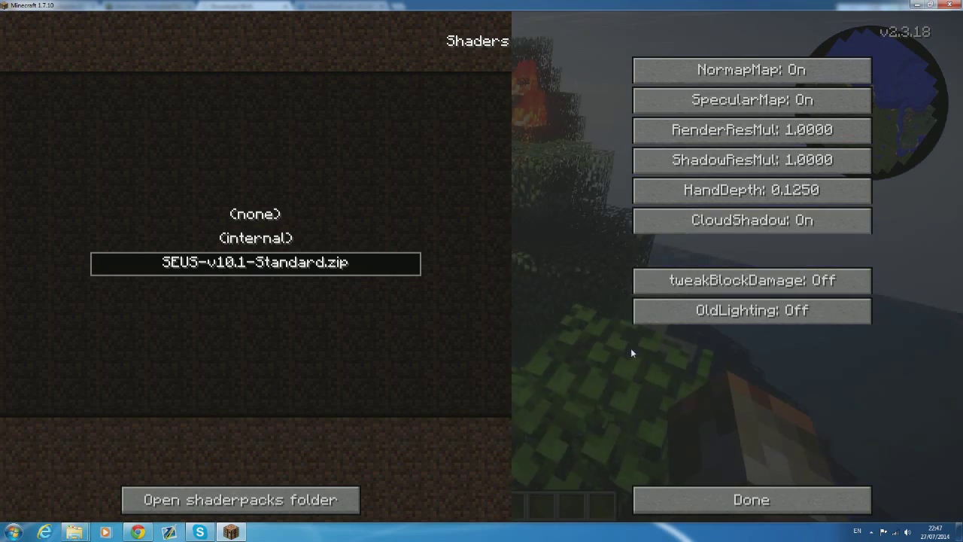
pyautogui.click(672, 499)
pyautogui.click(584, 368)
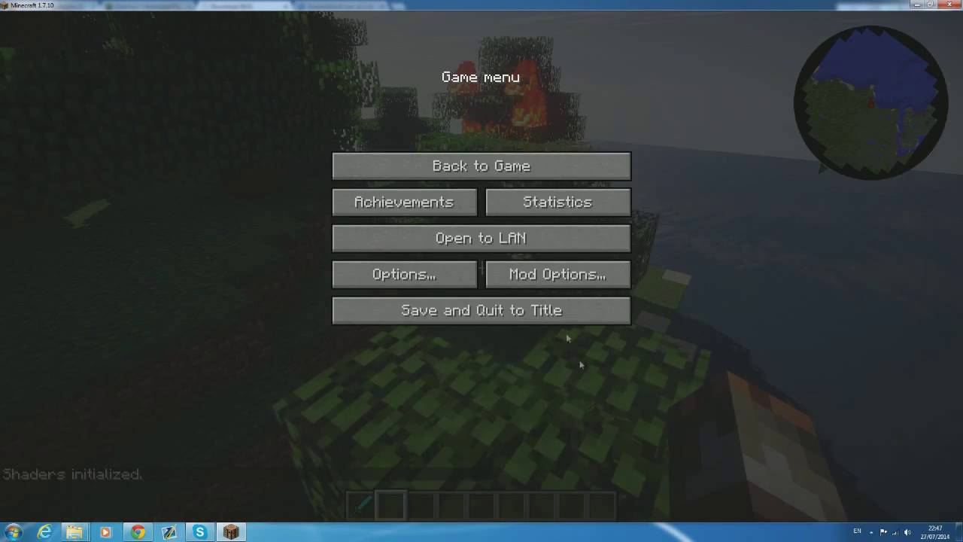
pyautogui.click(484, 174)
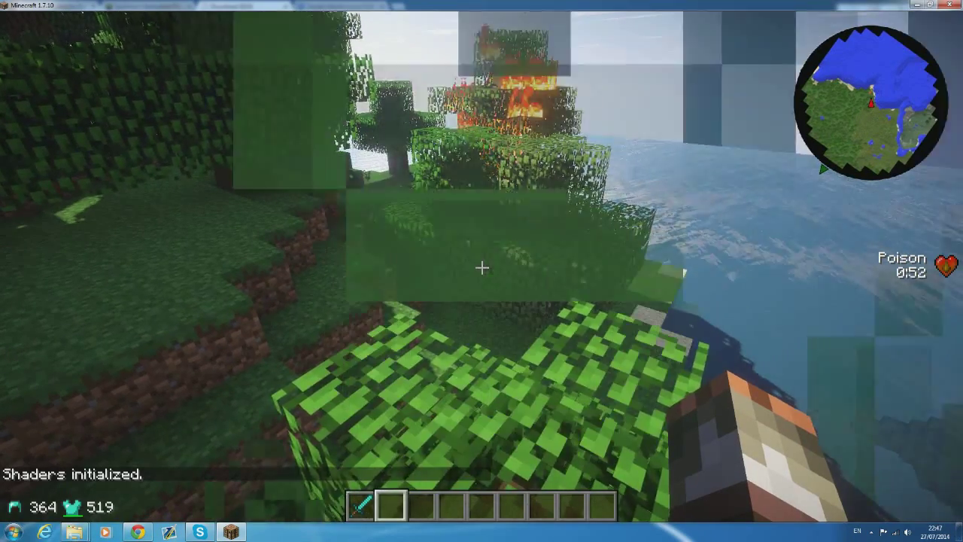